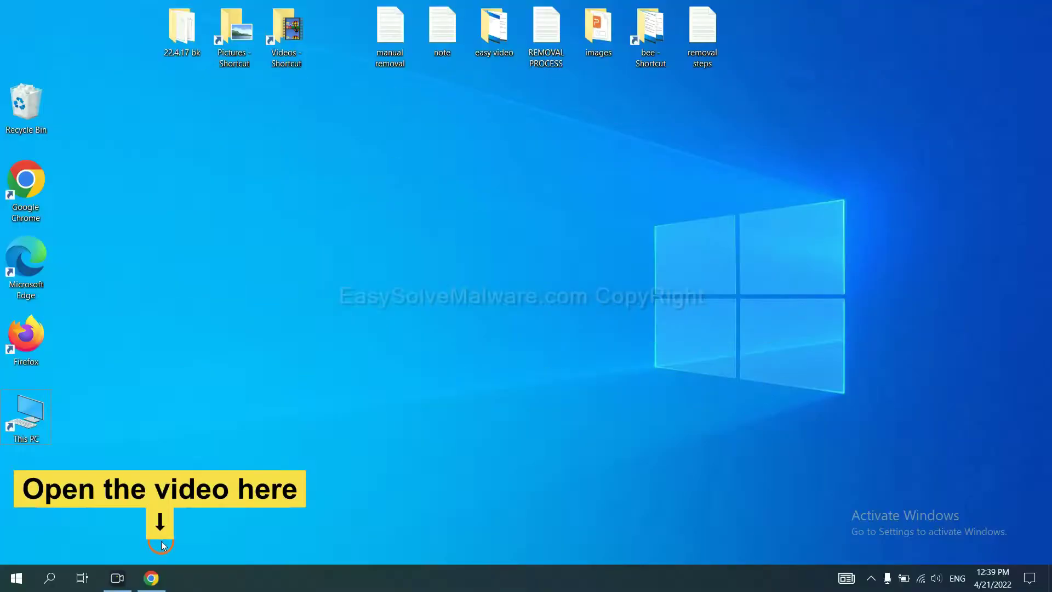
Step: Switch to Chrome's easysolvemalware.com guide tab and launch the downloaded SpyHunter-Installer.exe
click(153, 578)
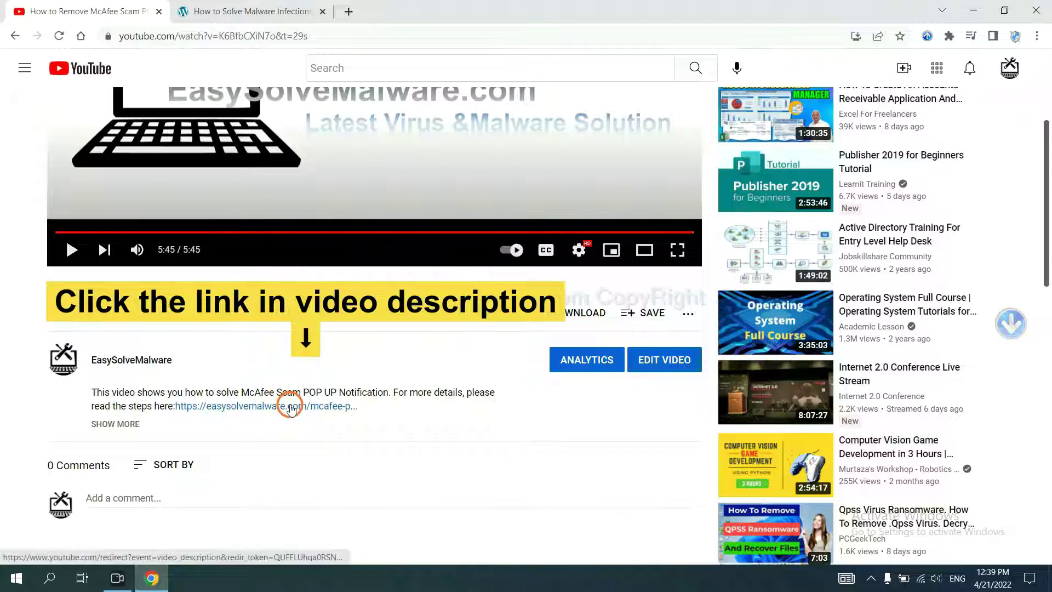
click(271, 8)
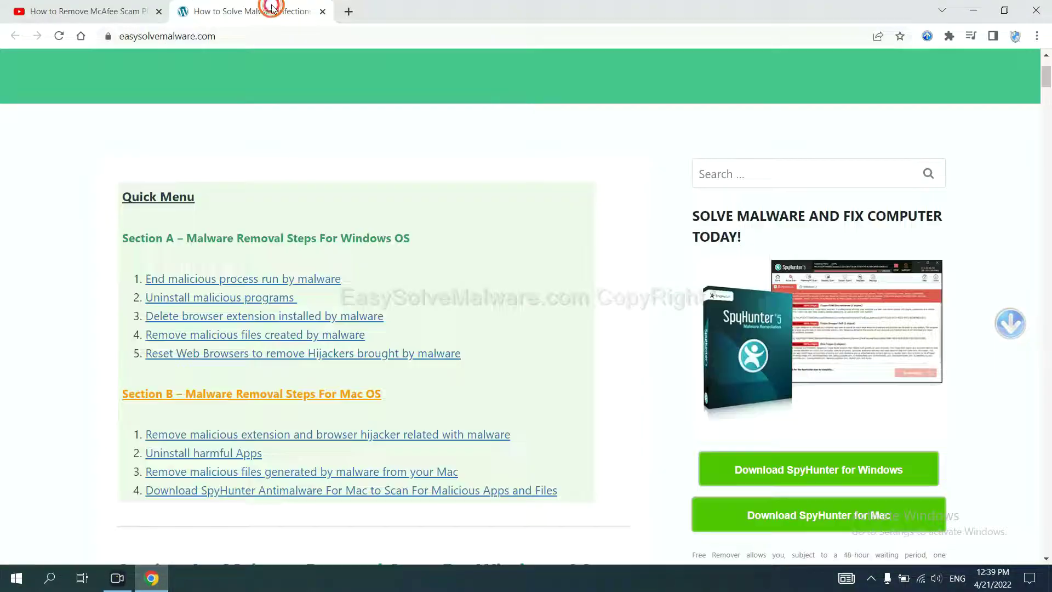
scroll(1044, 275, down, 3)
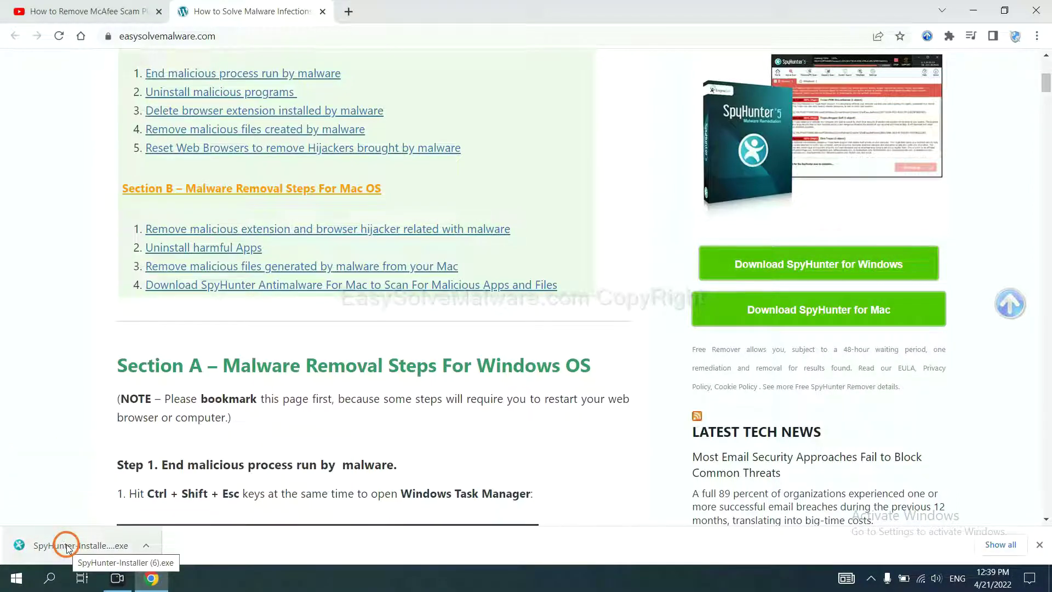
click(66, 547)
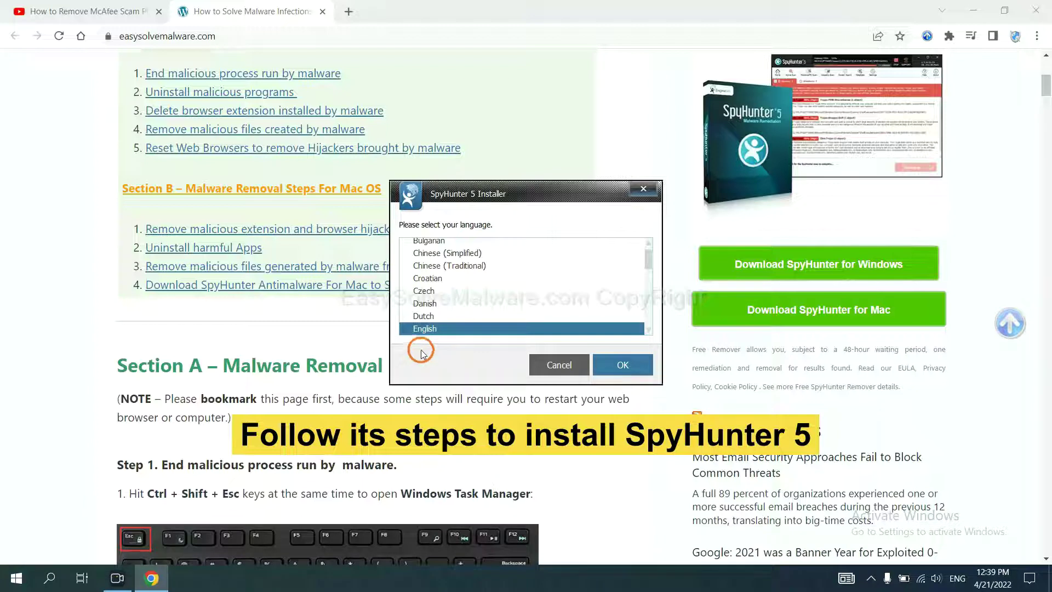
Step: Install SpyHunter 5 in English after accepting the EULA and Privacy Policy
click(611, 363)
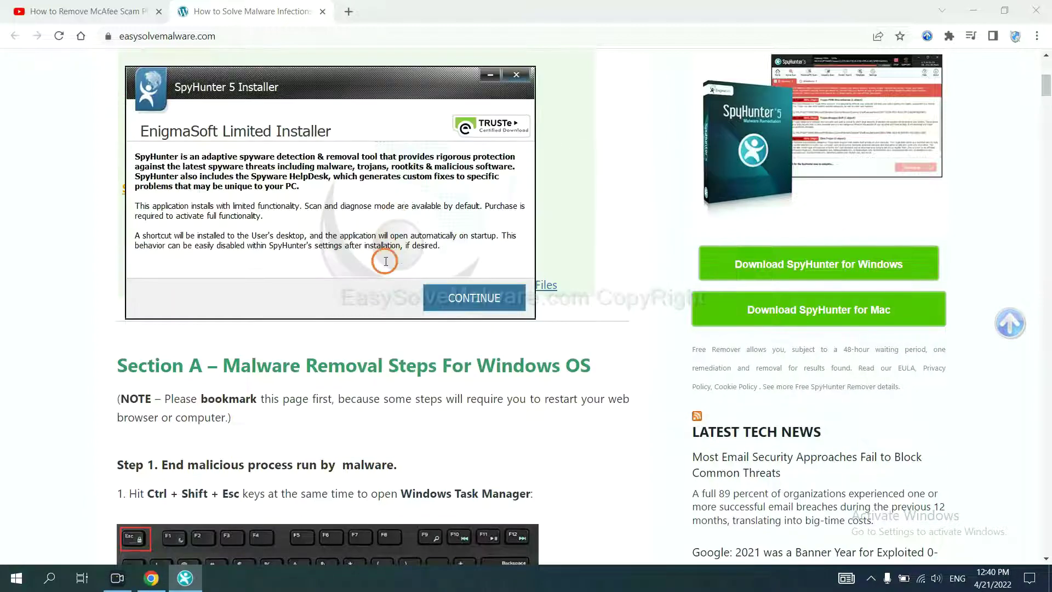
click(449, 303)
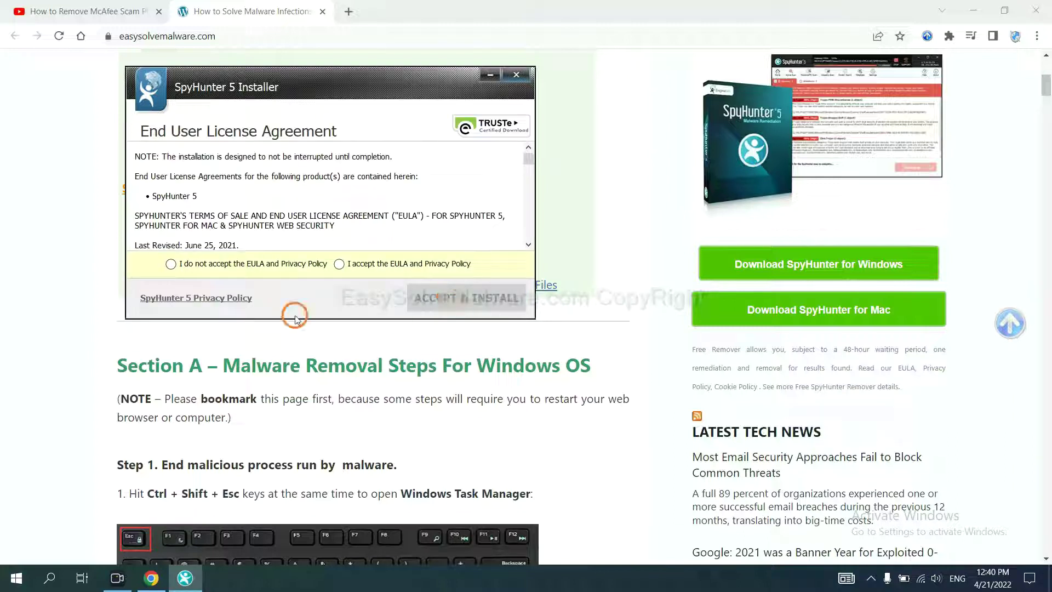
click(339, 263)
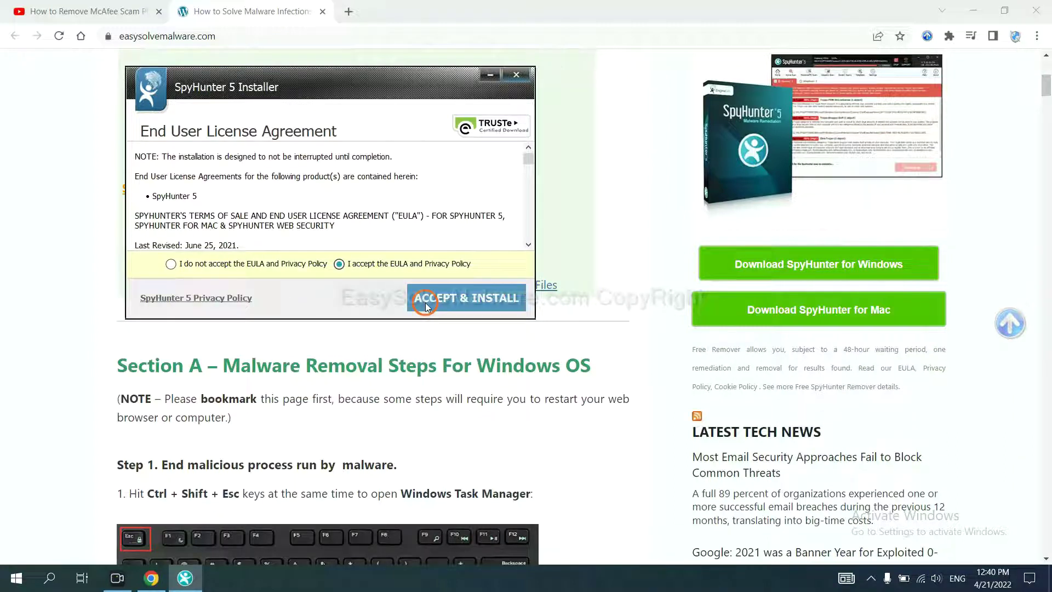
click(425, 305)
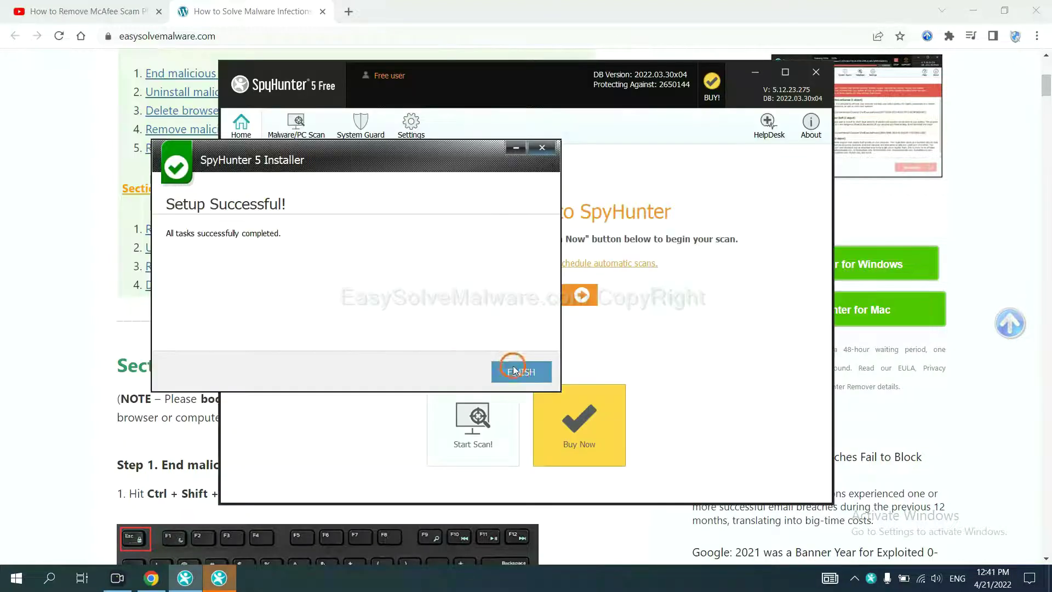
click(520, 372)
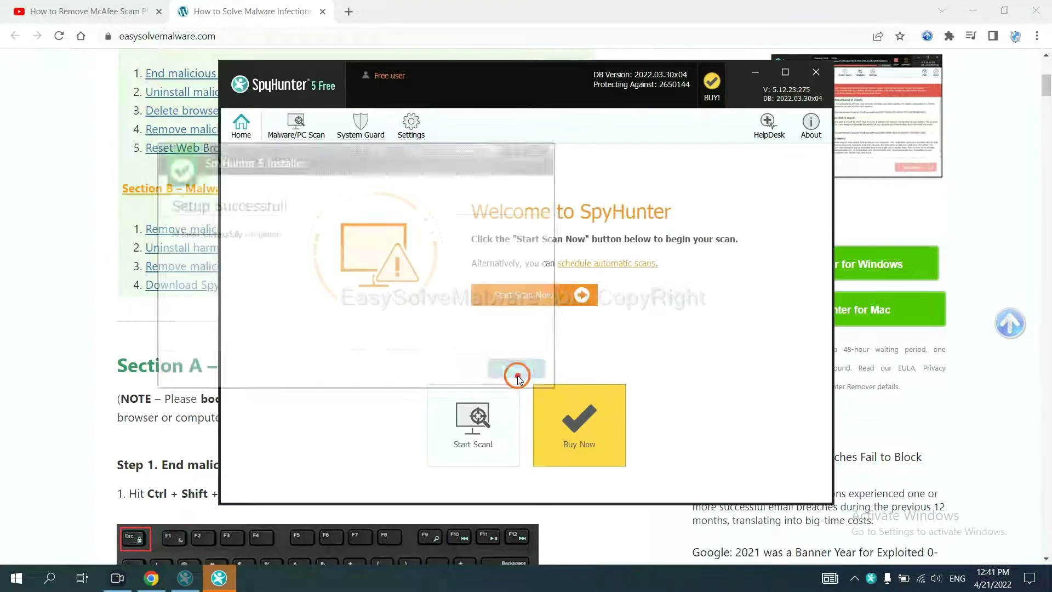
Step: Run a SpyHunter malware scan and continue past the unknown object remove360.bat
click(517, 298)
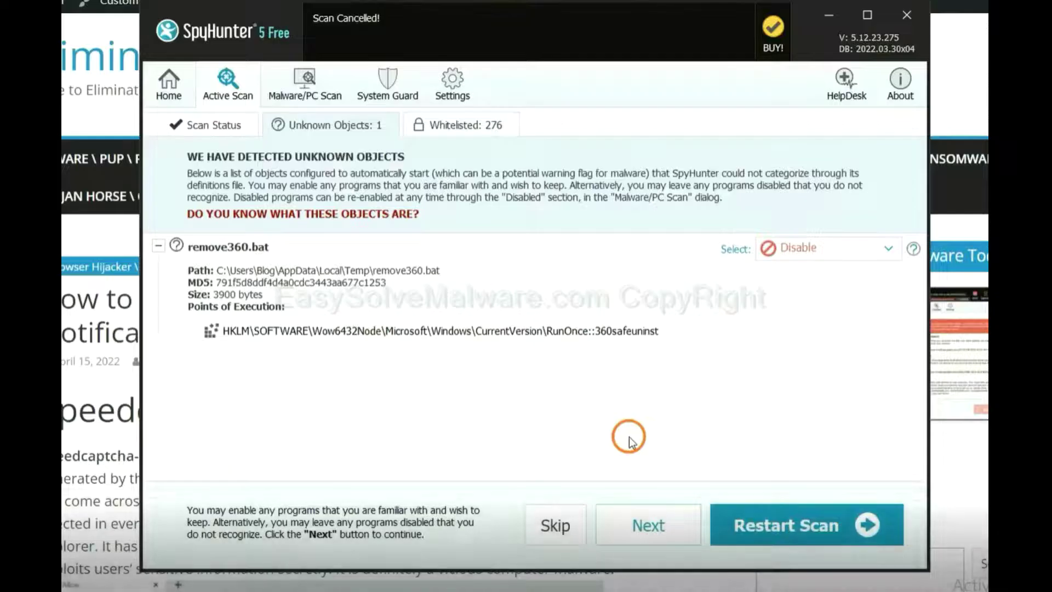
click(635, 523)
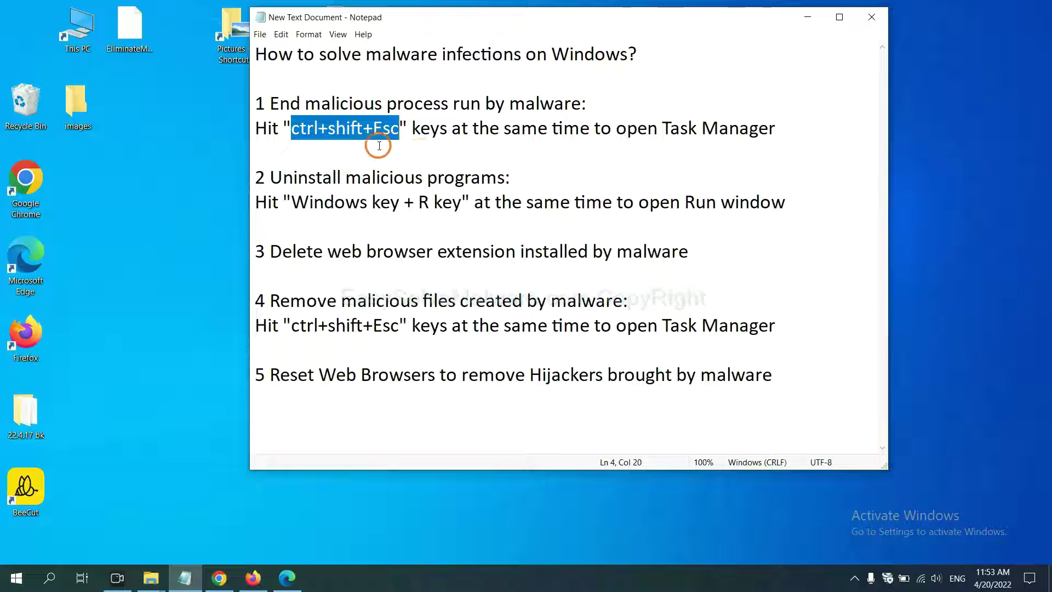
click(374, 129)
drag(400, 130, 293, 132)
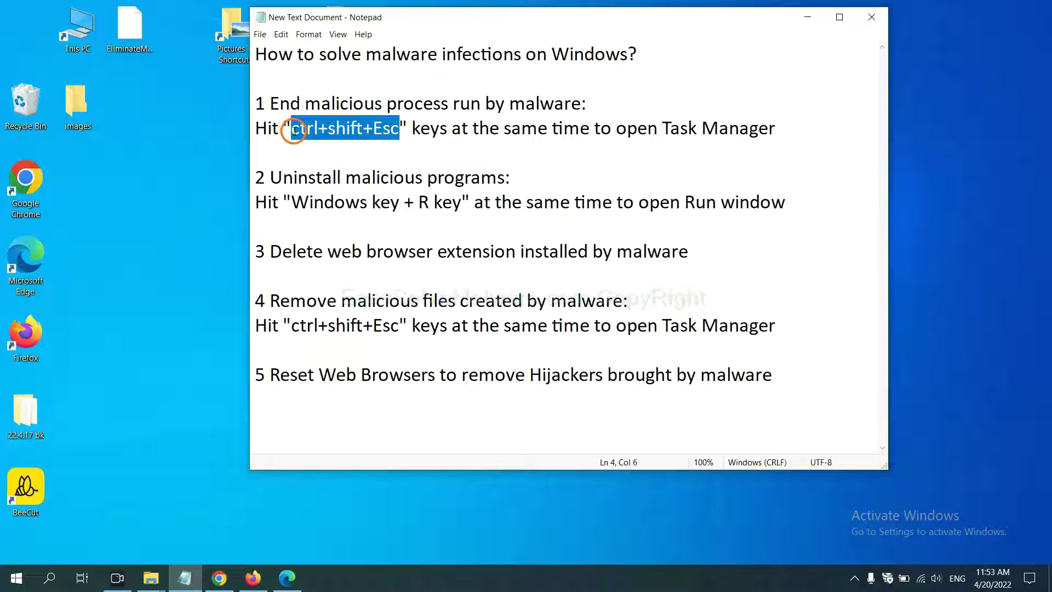
key(ctrl+shift+Escape)
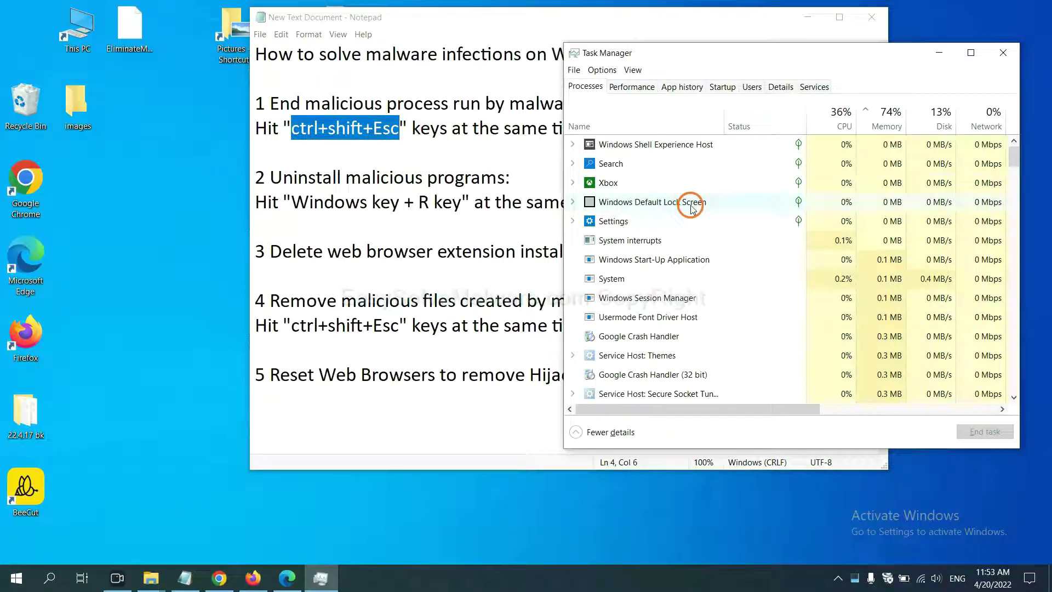
click(703, 278)
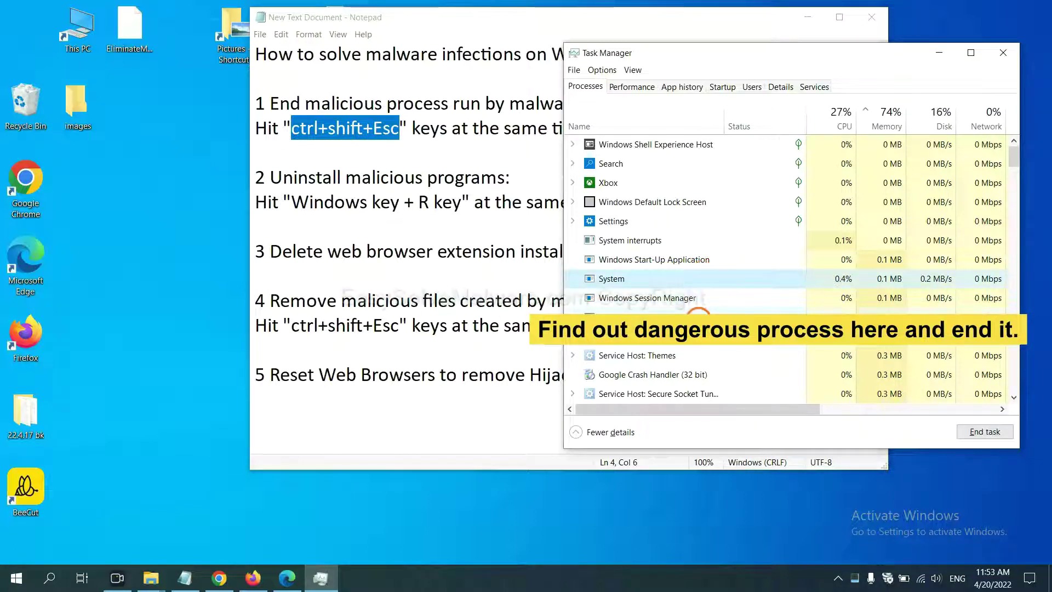
click(700, 317)
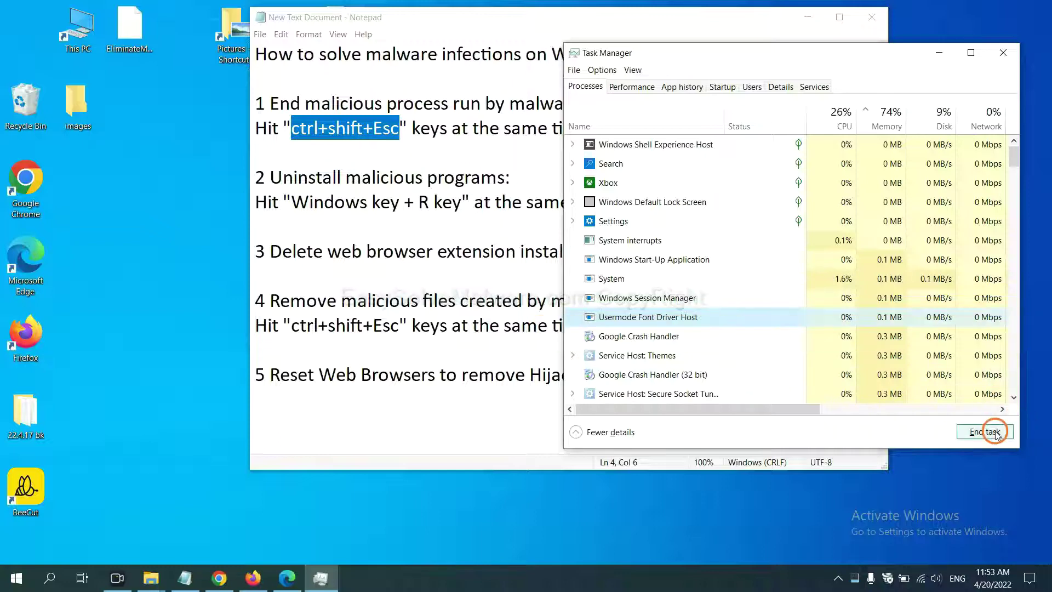
click(1000, 54)
click(650, 194)
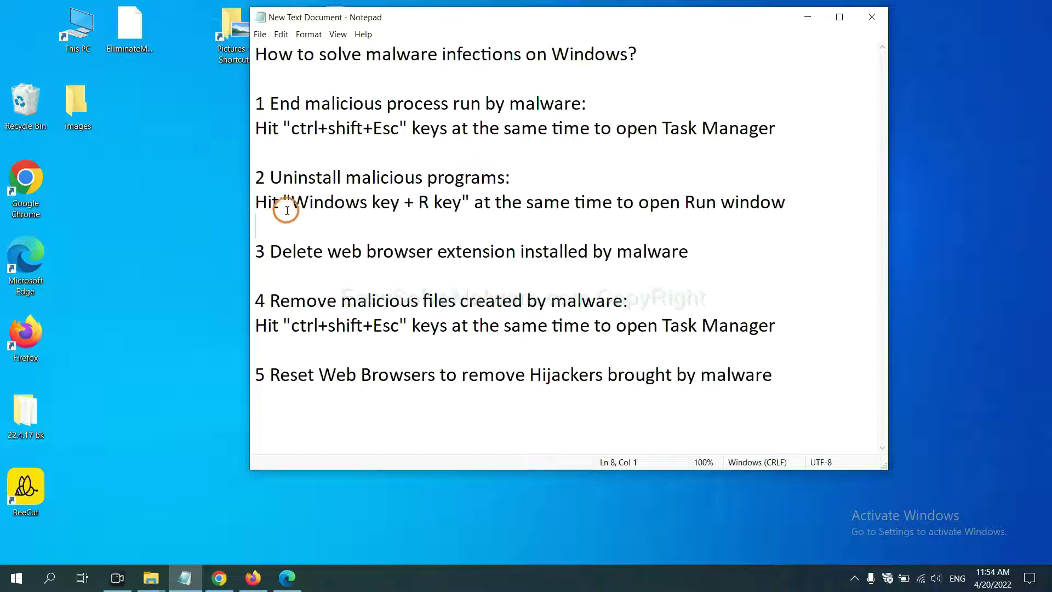
Step: Run the 'control panel' command from the Win+R Run dialog to open Control Panel
drag(290, 206, 466, 220)
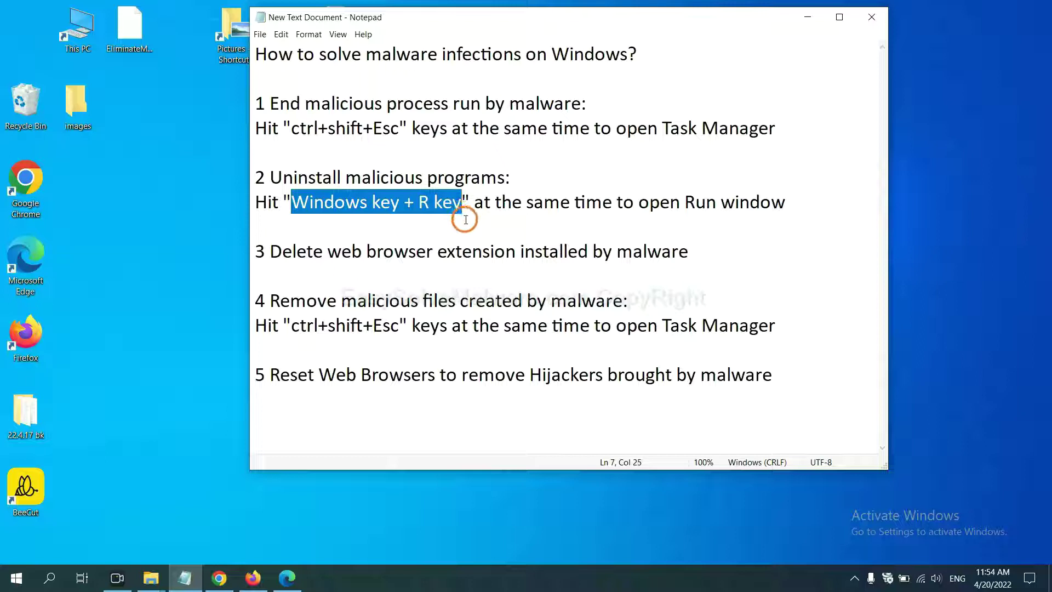
key(super+r)
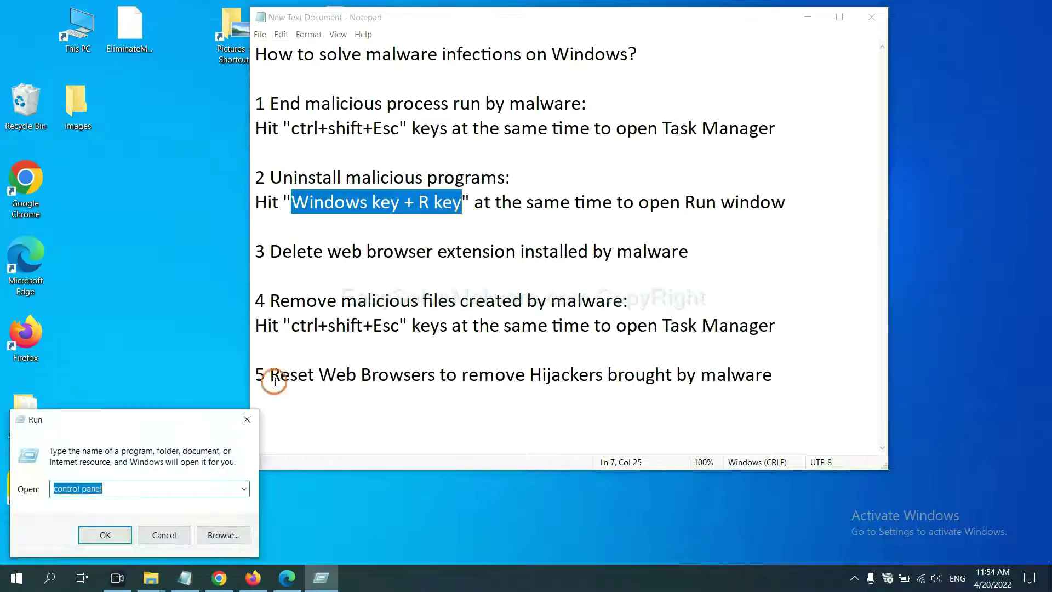
mouse_move(116, 431)
mouse_down()
mouse_move(681, 282)
mouse_move(804, 185)
mouse_up()
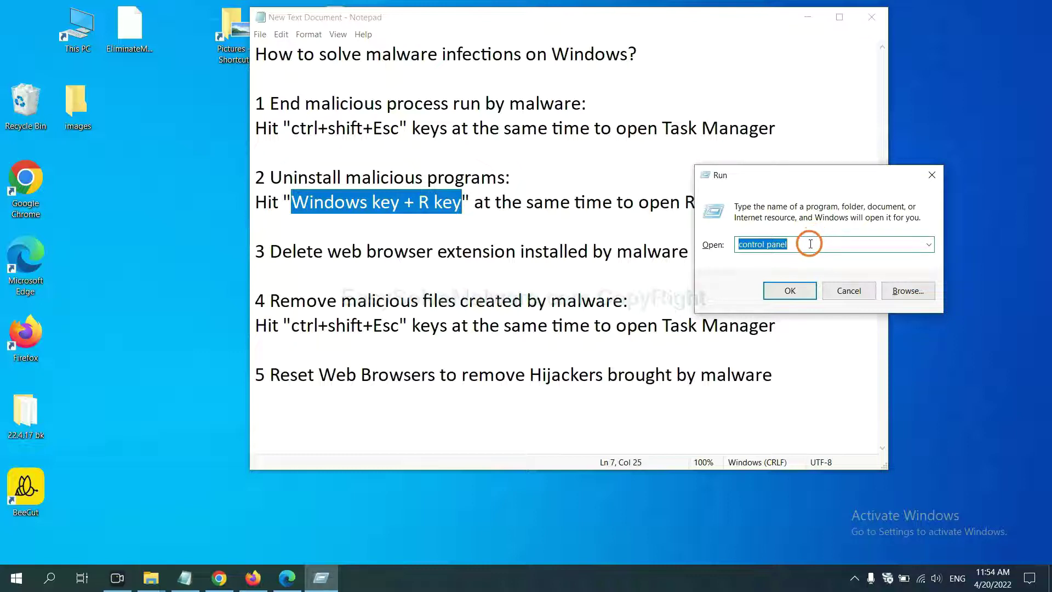
click(811, 245)
drag(812, 249, 730, 245)
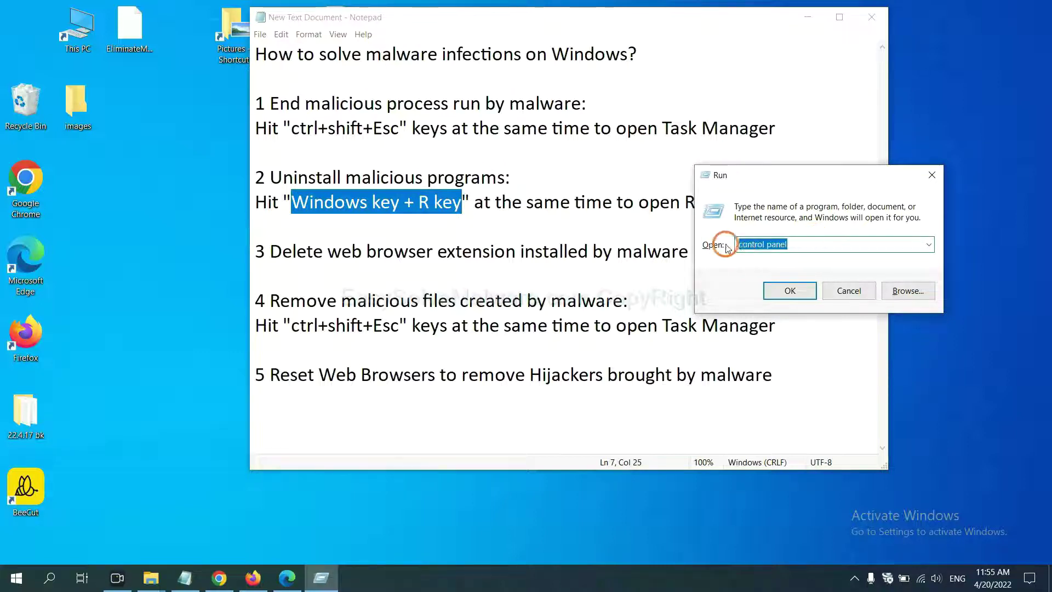
click(784, 297)
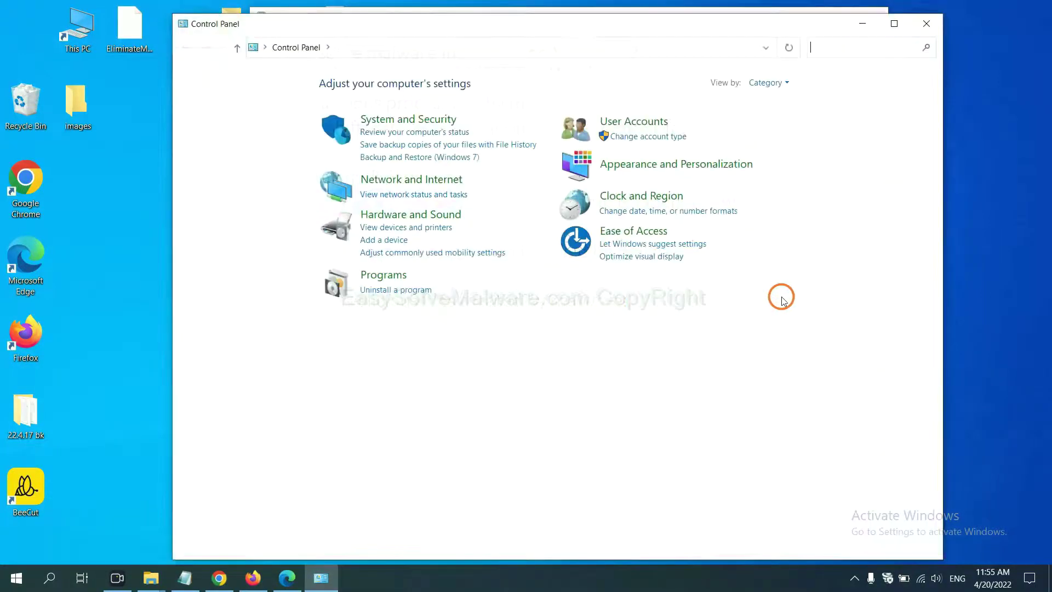
Step: Open 'Uninstall a program', select Xiph.Org Open Codecs, and close the list
click(414, 293)
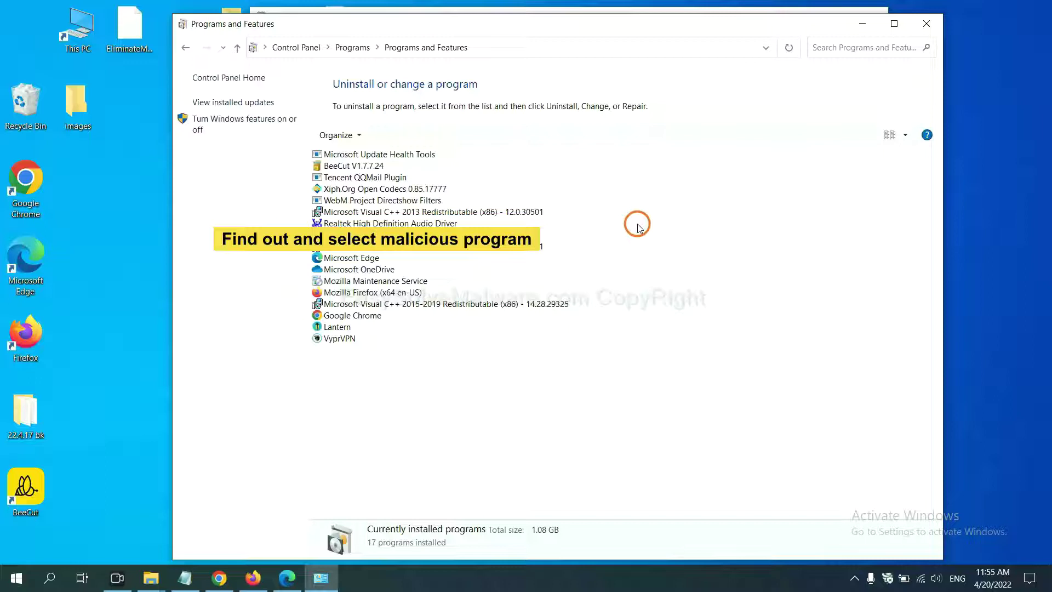
click(414, 189)
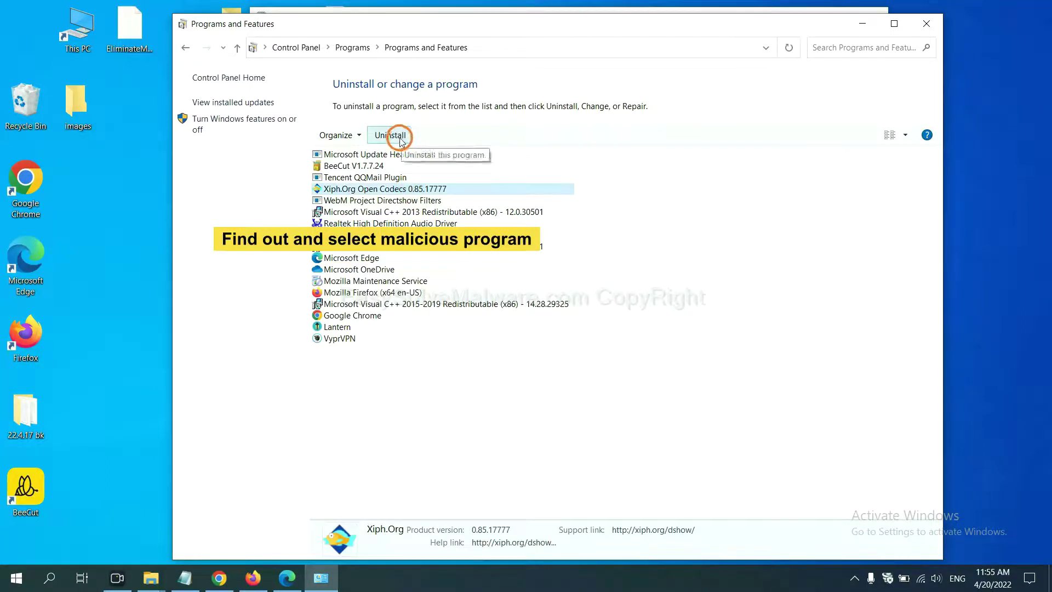
click(932, 28)
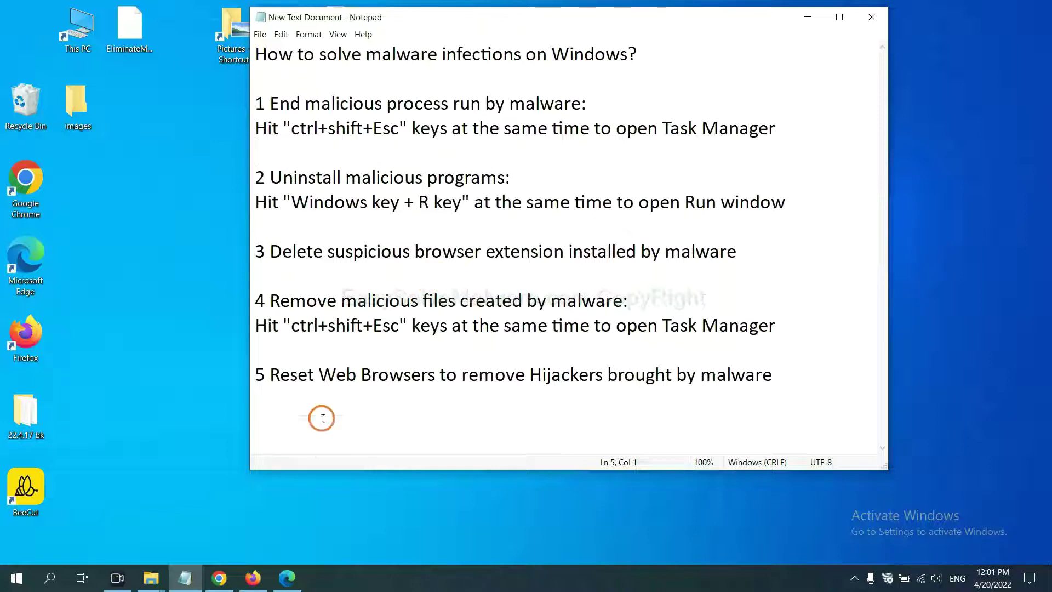
Step: Open Chrome's Extensions page through More tools to inspect the Scroll To Top extension
click(222, 578)
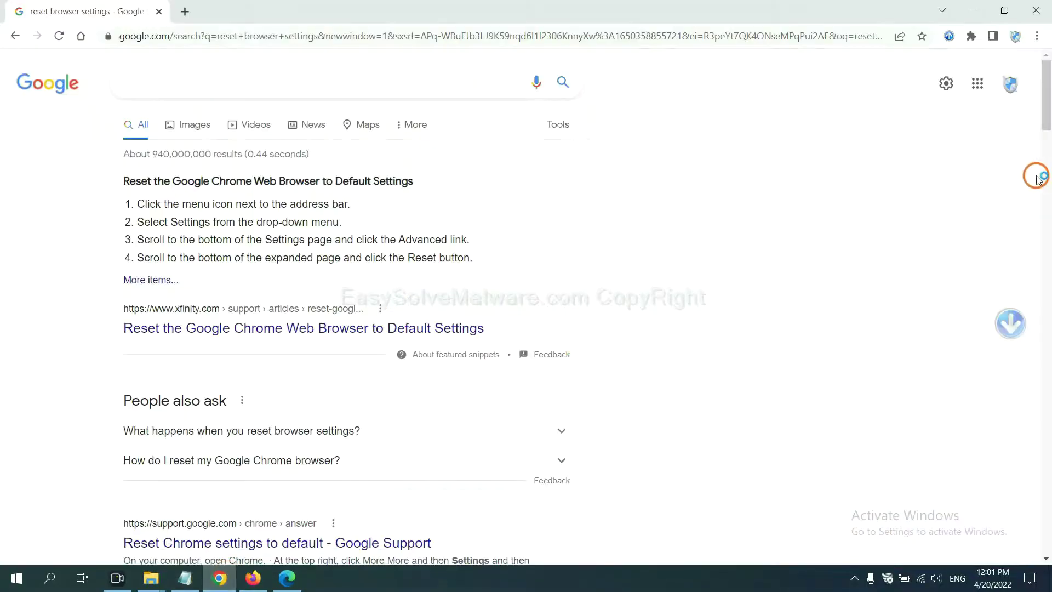
click(1036, 37)
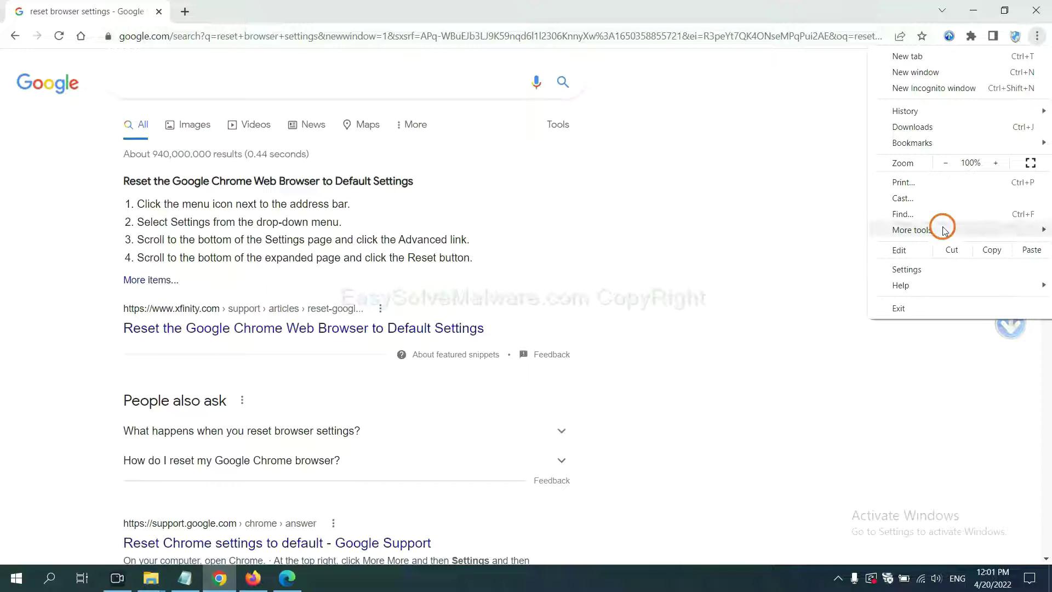
mouse_move(943, 231)
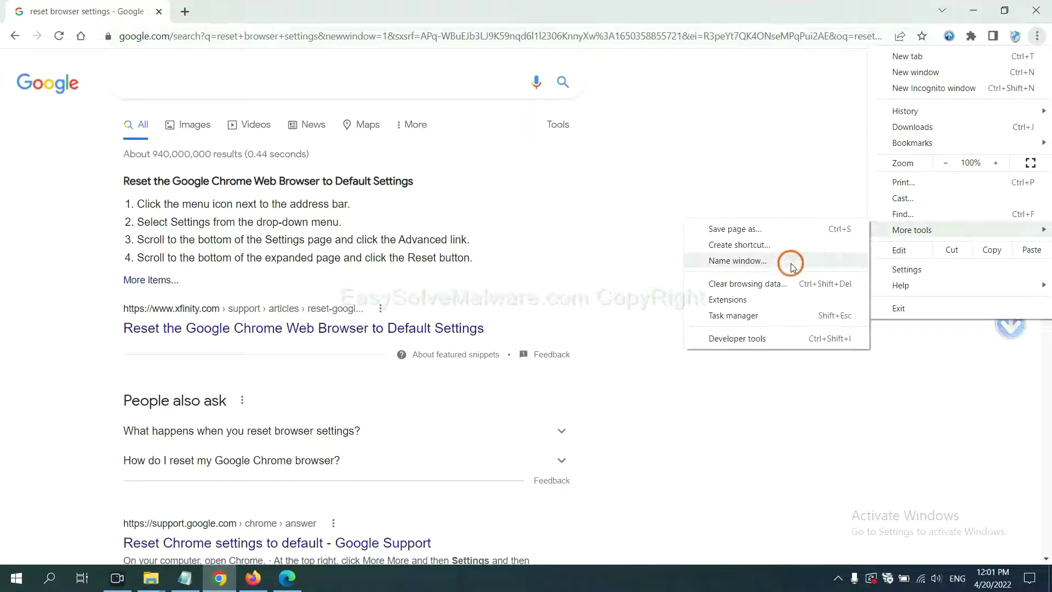
click(775, 300)
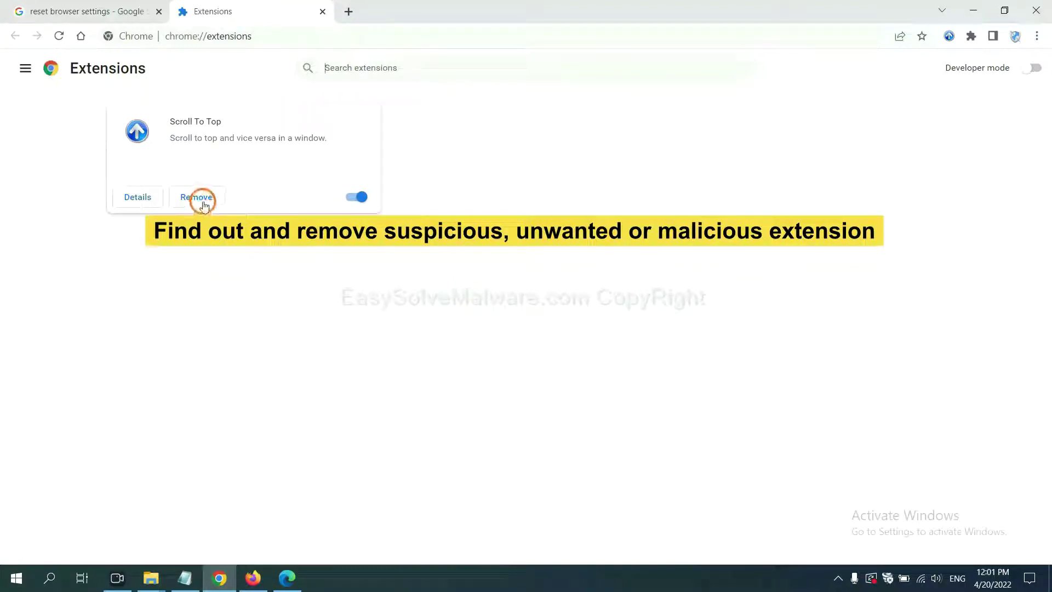
Step: Show the removal options for GIPHY for Firefox in Firefox's Add-ons manager, then switch to Edge
click(252, 578)
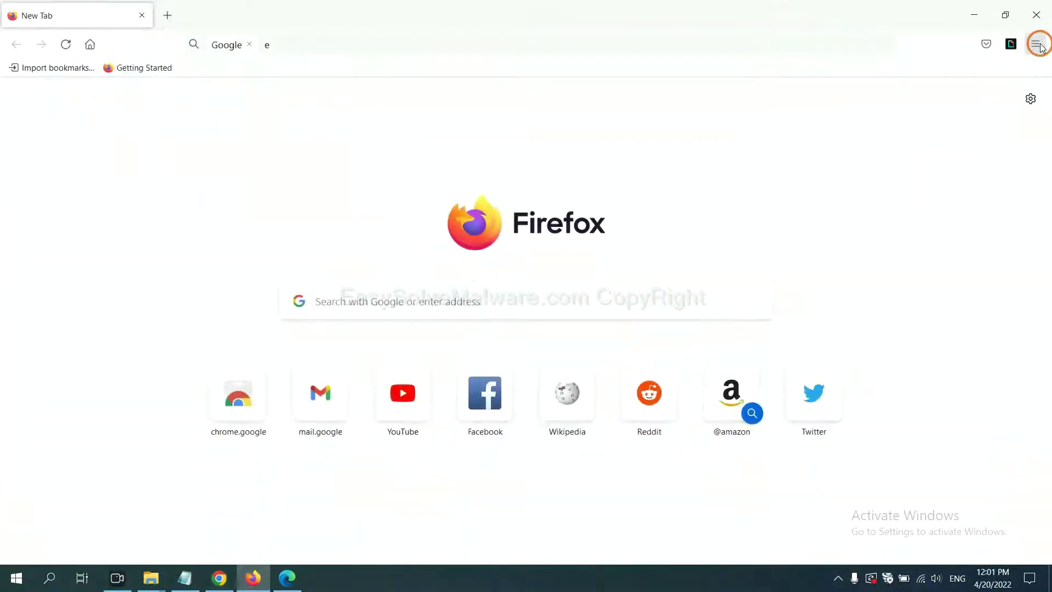
click(1039, 45)
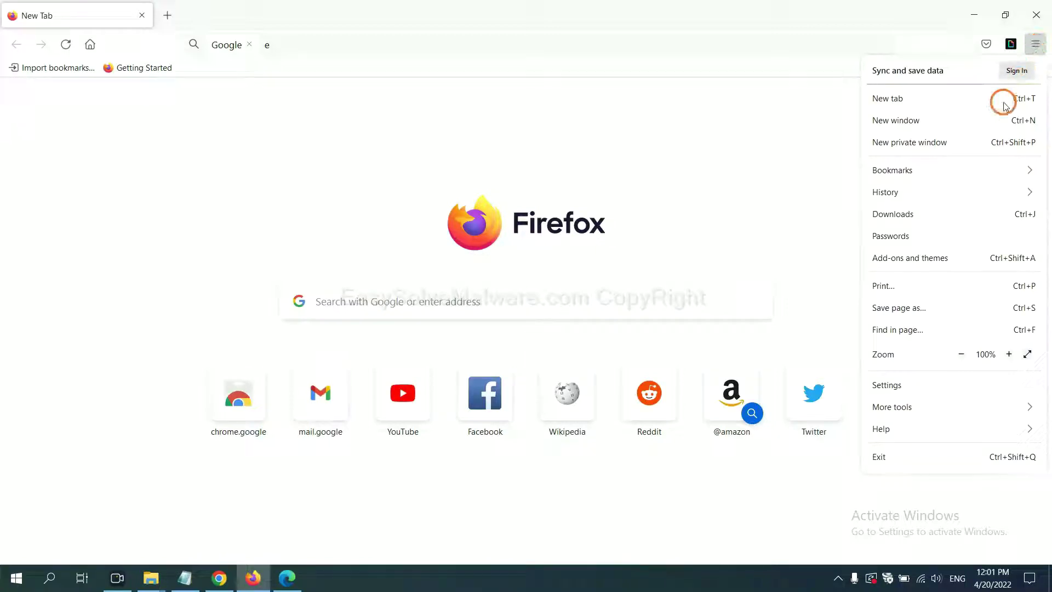
click(919, 266)
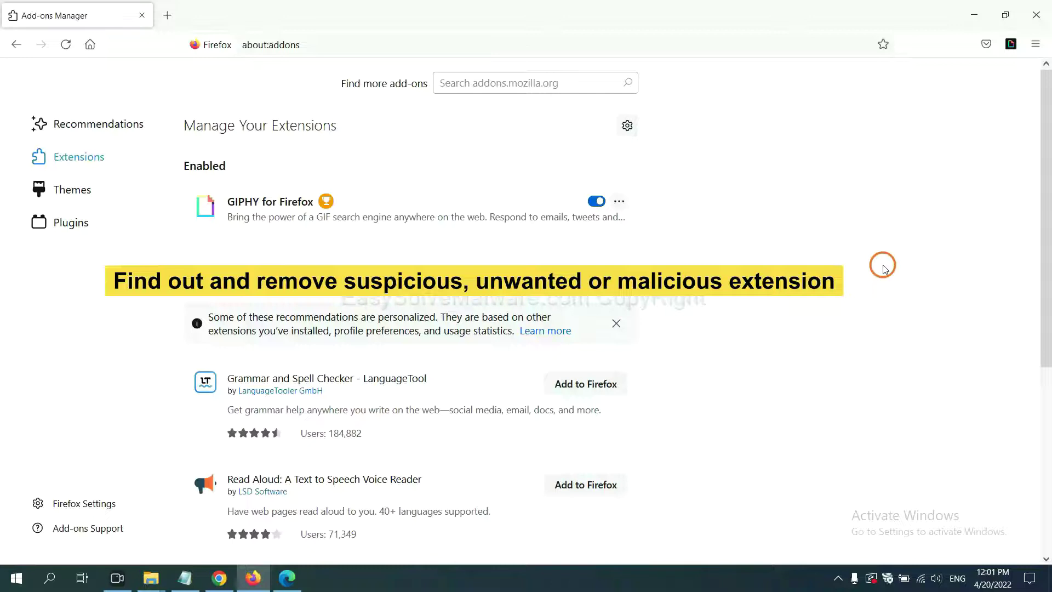
click(619, 203)
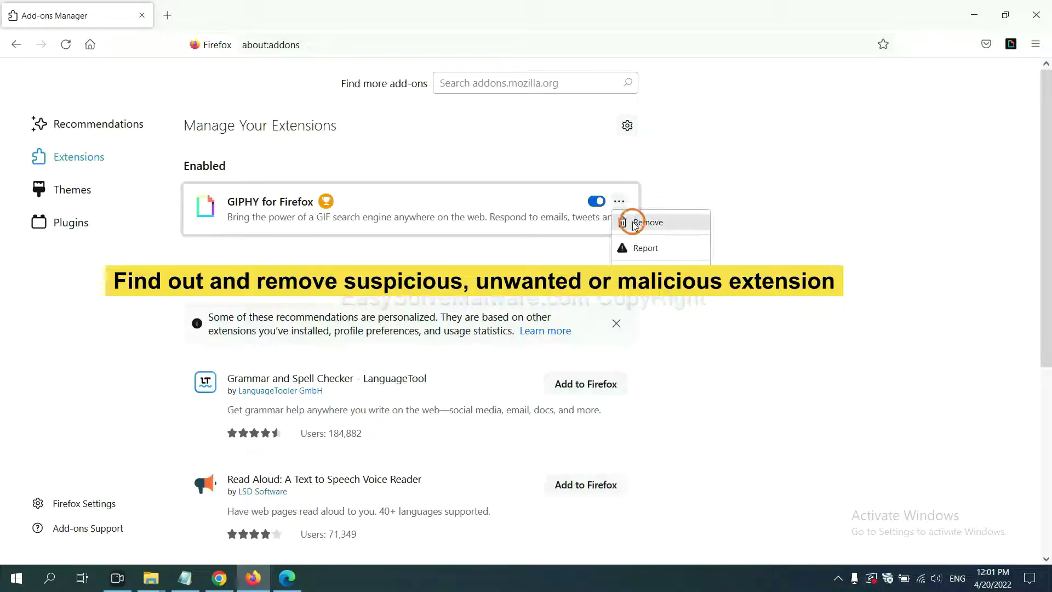
click(286, 581)
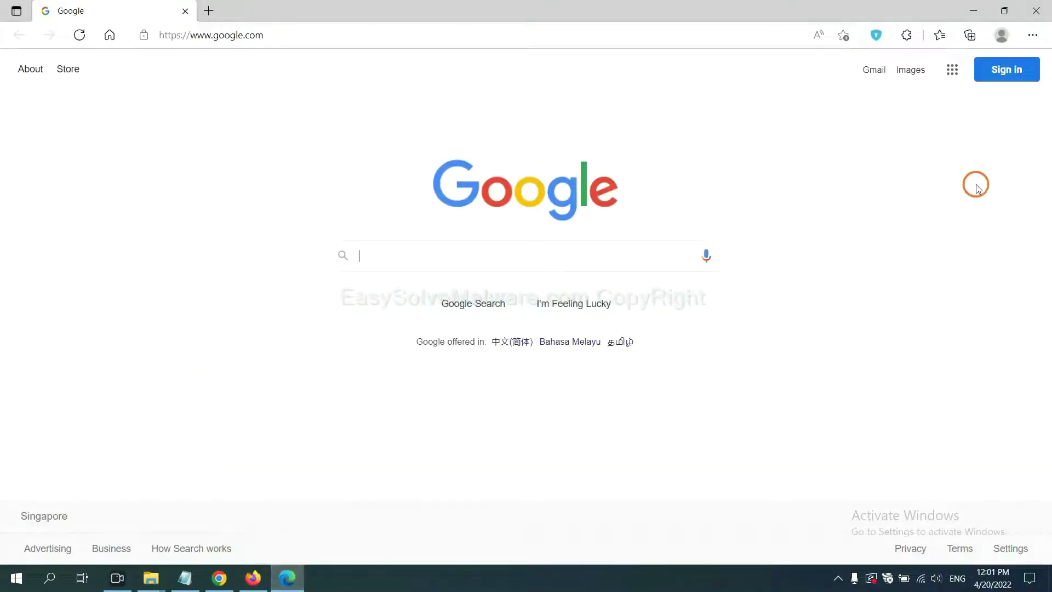
Step: Remove the ArcVpn Free Fast VPN Proxy extension from Edge, then show the desktop
click(1032, 36)
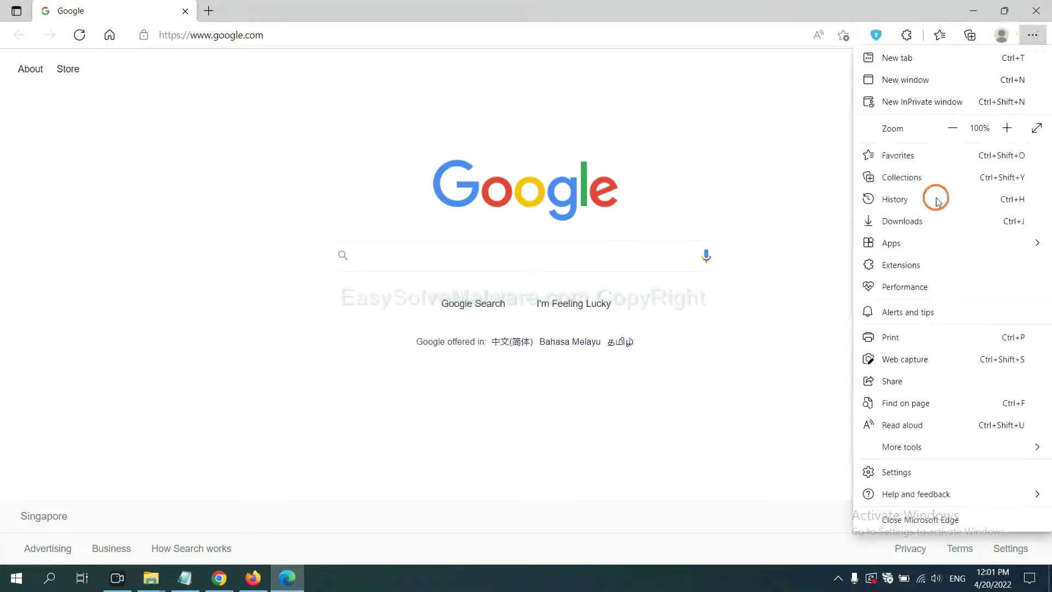
right_click(907, 268)
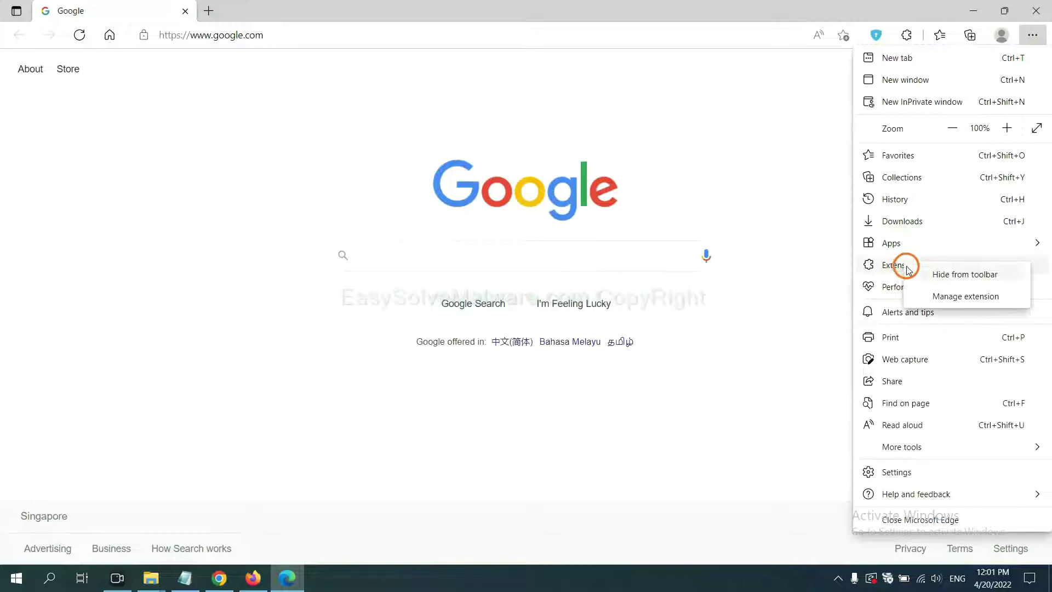
click(945, 298)
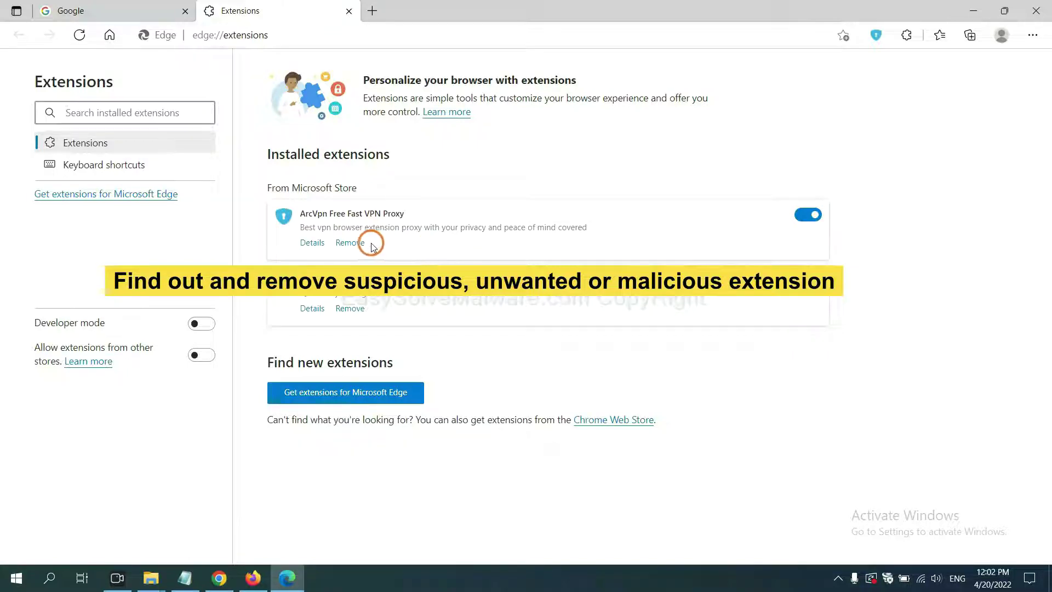
click(351, 244)
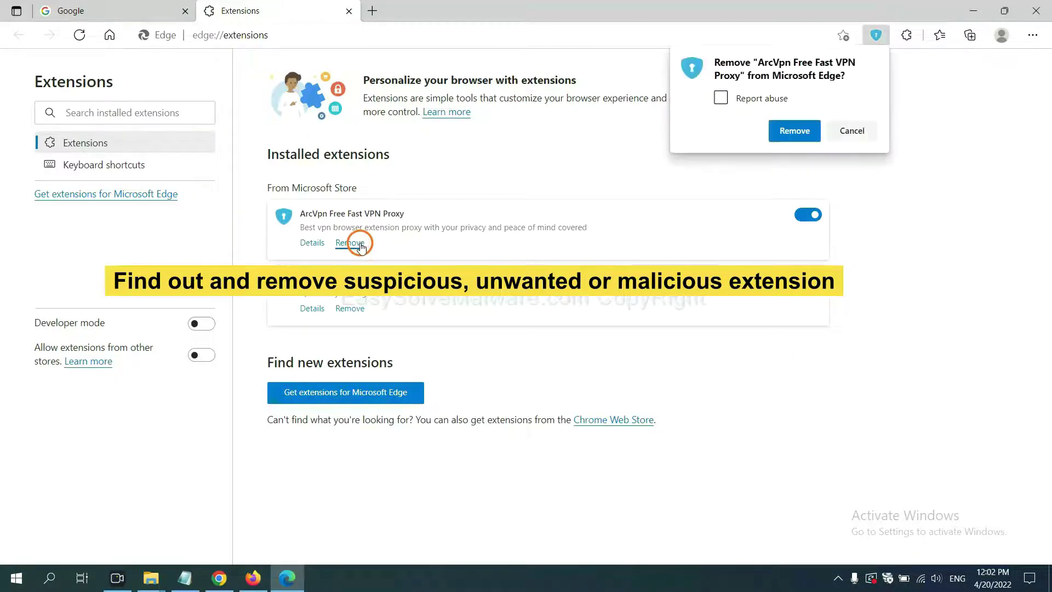
click(791, 130)
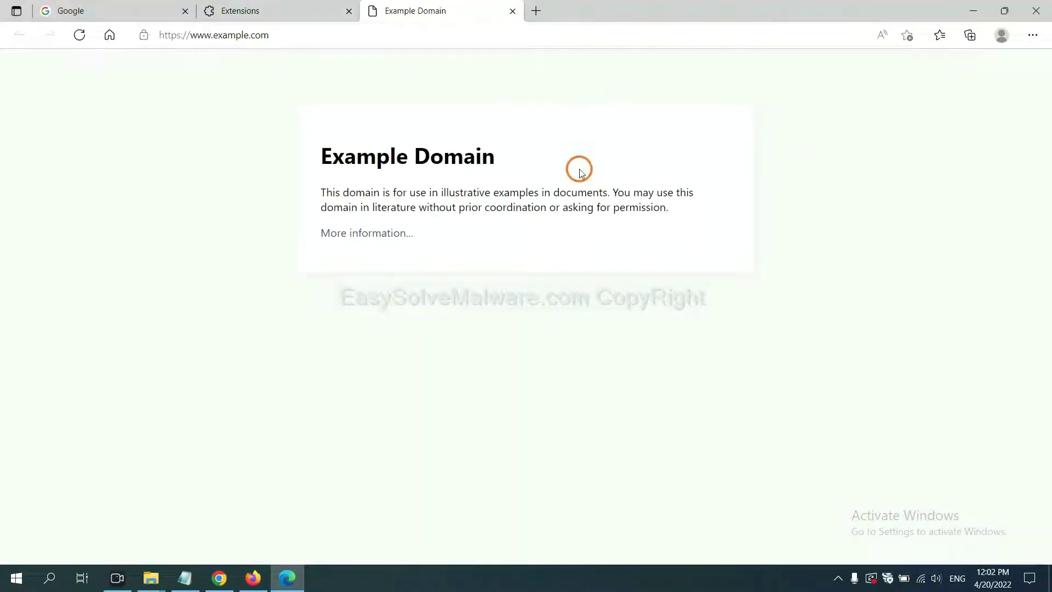
click(1049, 580)
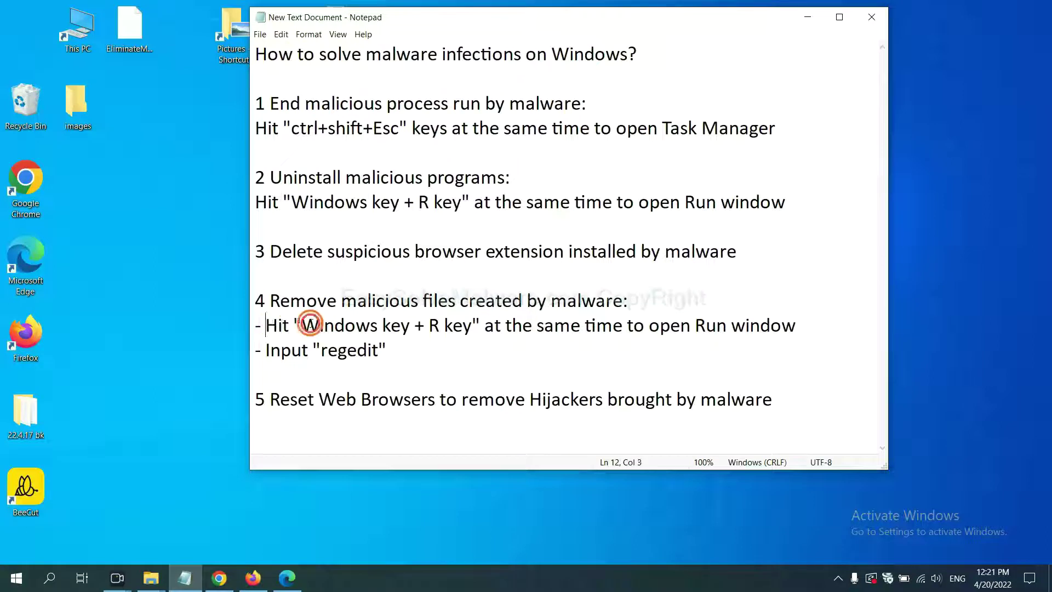
Step: Open Registry Editor by running 'regedit' from the Win+R Run dialog
mouse_move(266, 325)
mouse_down()
mouse_move(439, 325)
mouse_move(597, 341)
mouse_up()
click(606, 330)
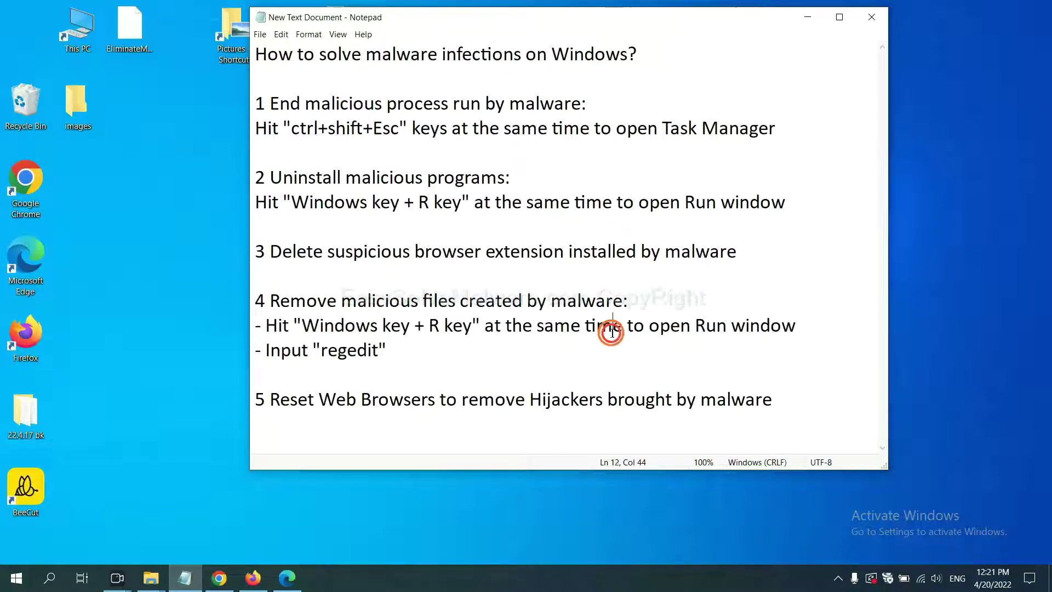
key(super+r)
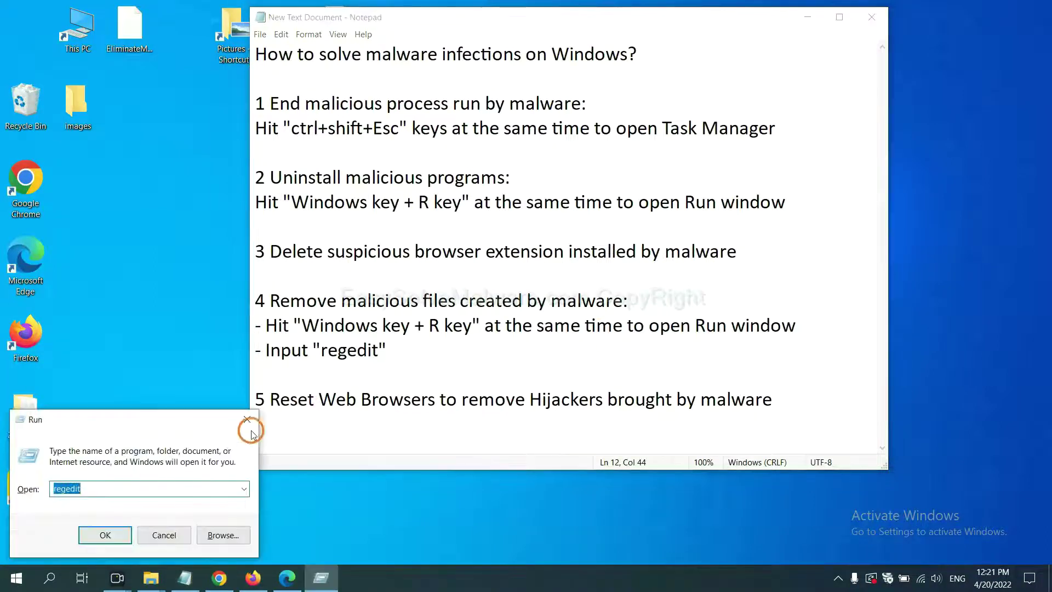
drag(192, 417, 839, 218)
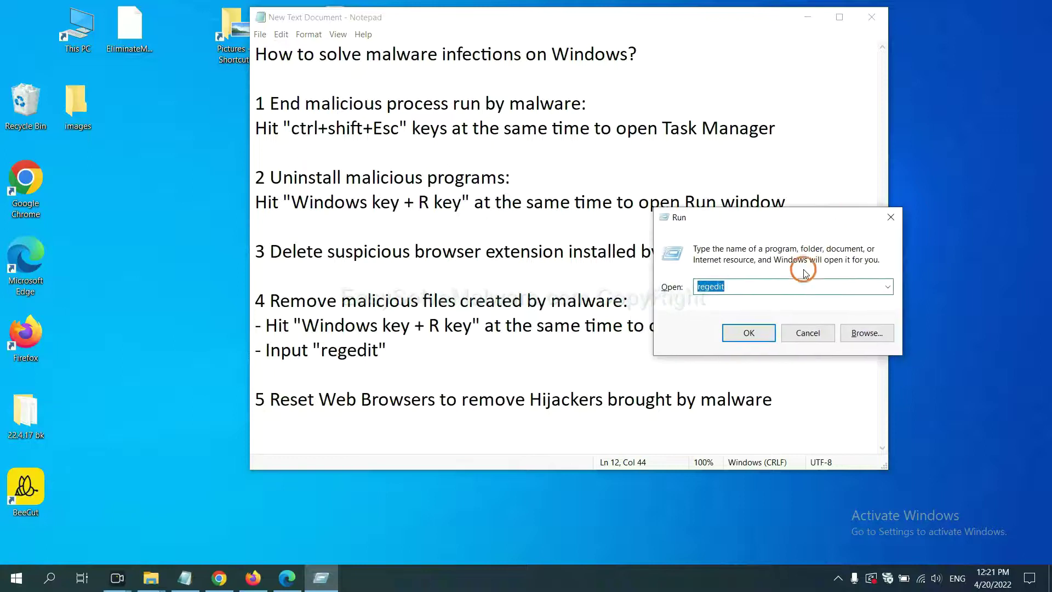
click(771, 285)
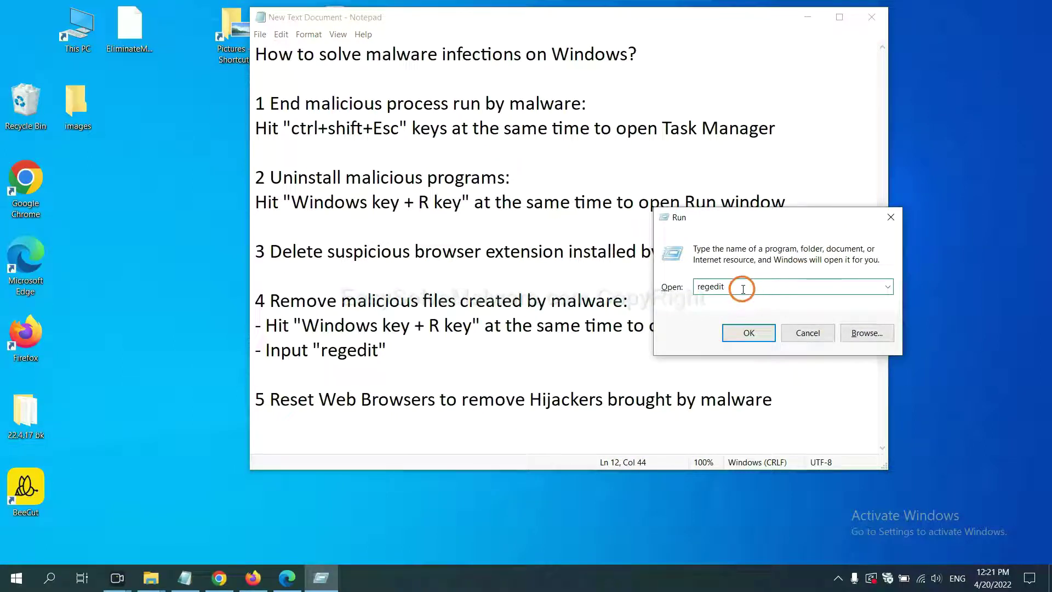
click(748, 333)
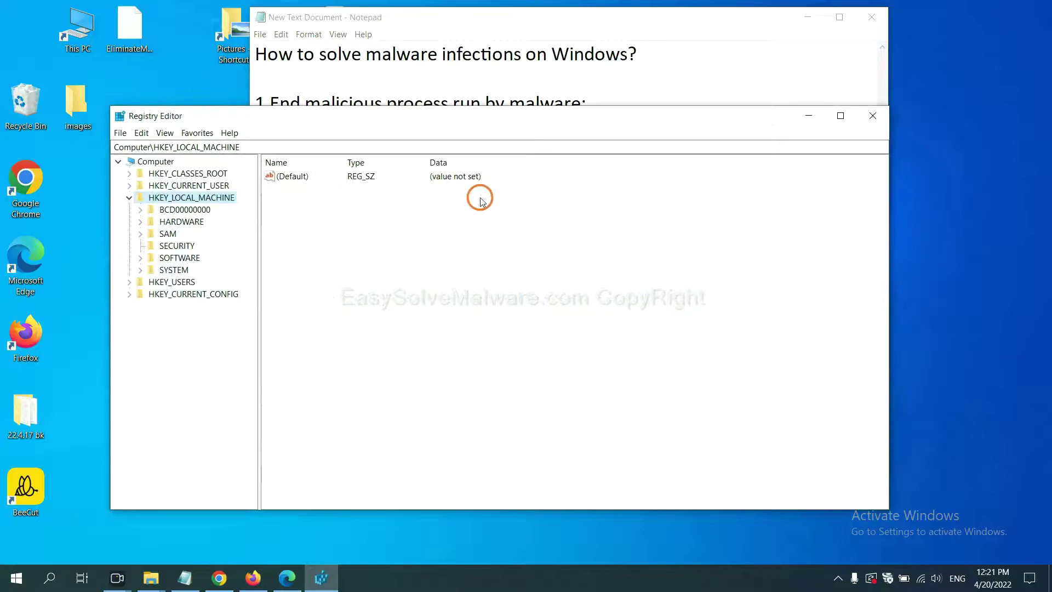
Step: Use Edit > Find to search the registry for the malware name, reaching BeeCut.exe
click(143, 135)
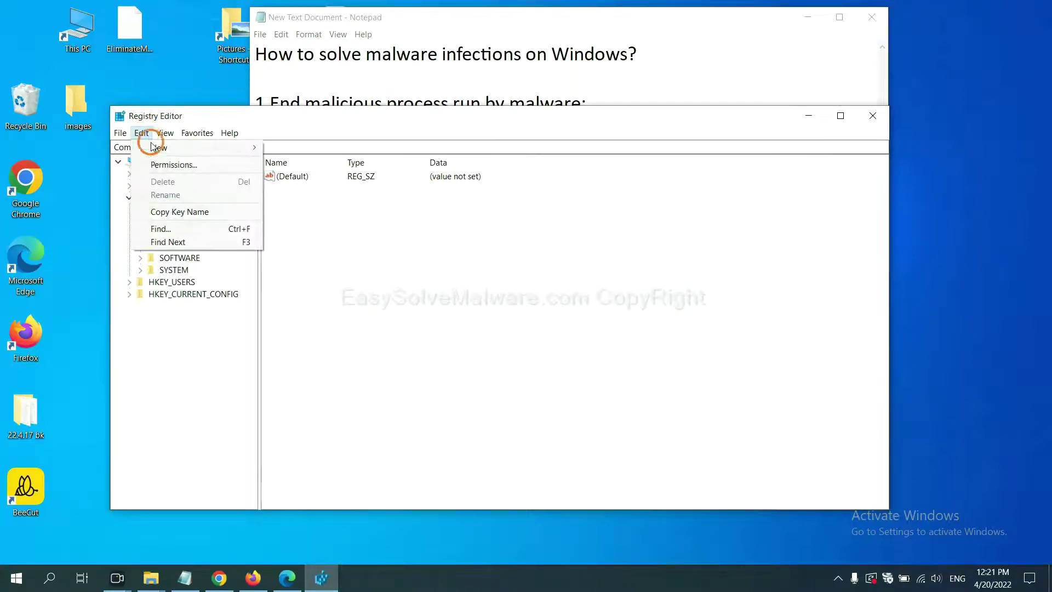
click(185, 231)
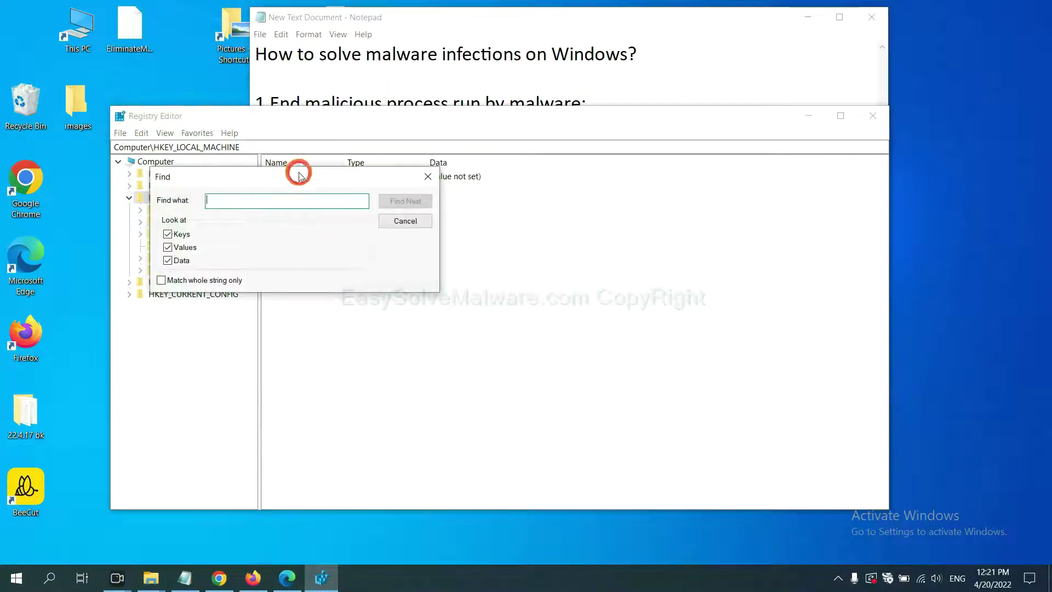
drag(299, 175, 402, 199)
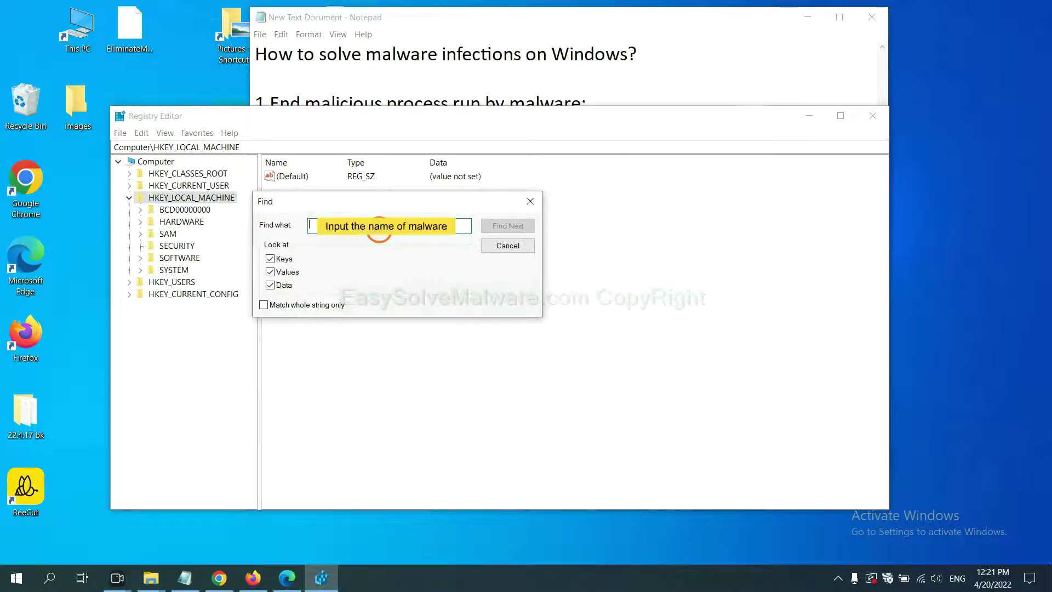
text(be)
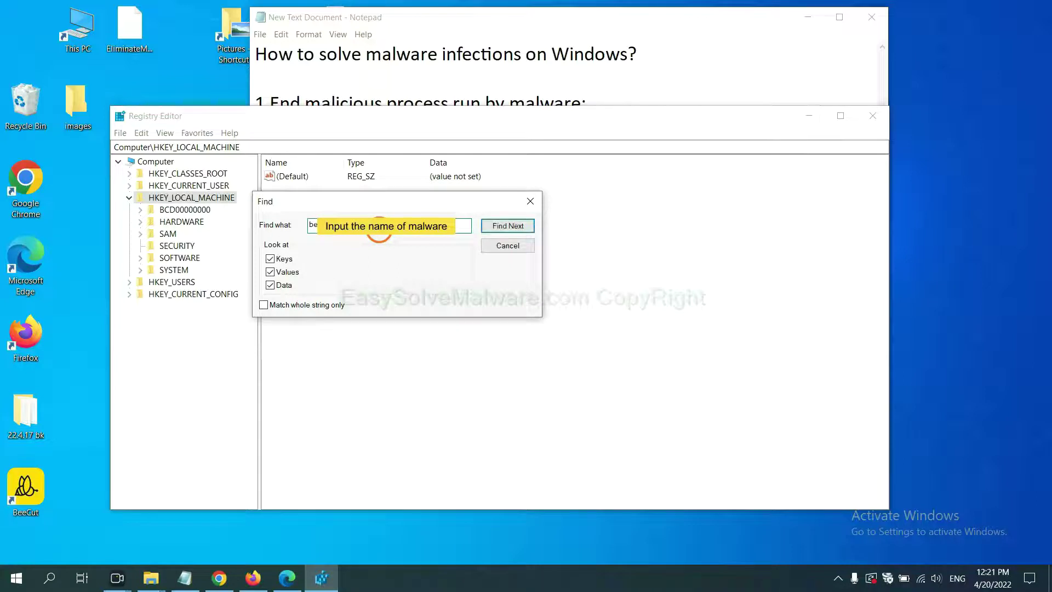
click(506, 226)
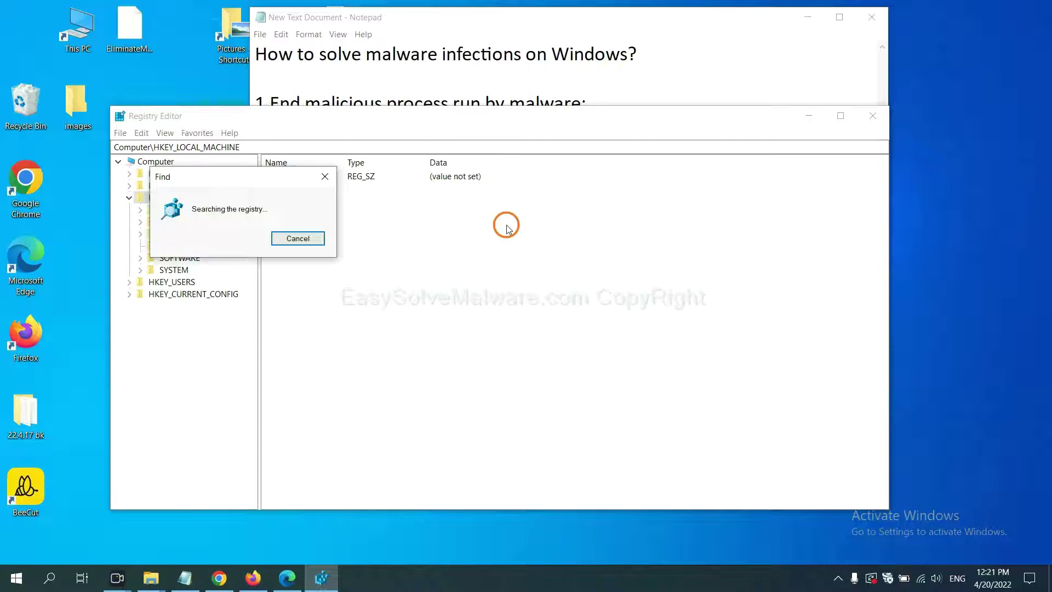
drag(257, 175, 421, 175)
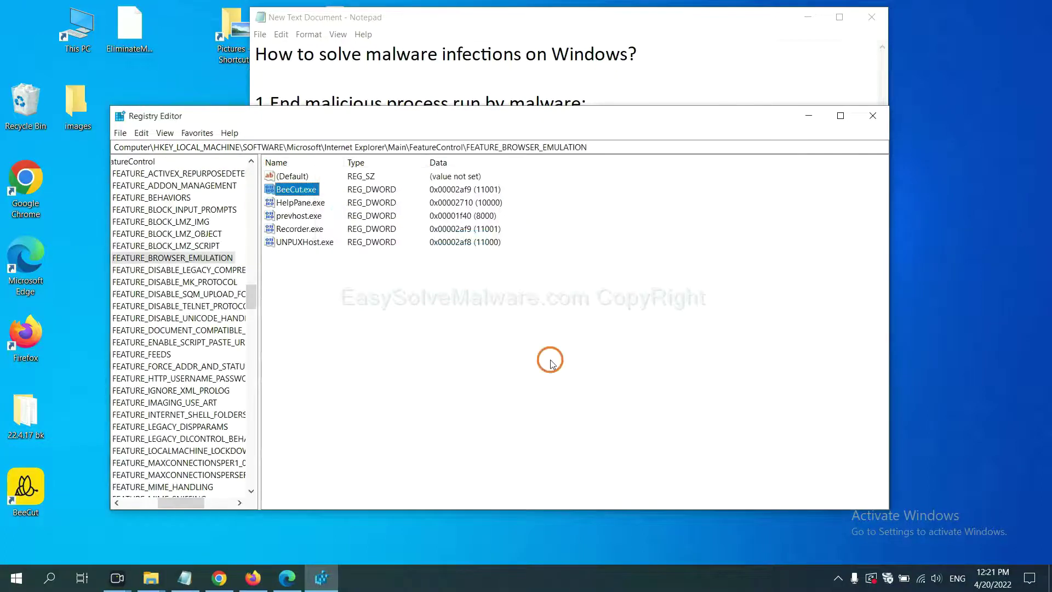
drag(177, 503, 169, 501)
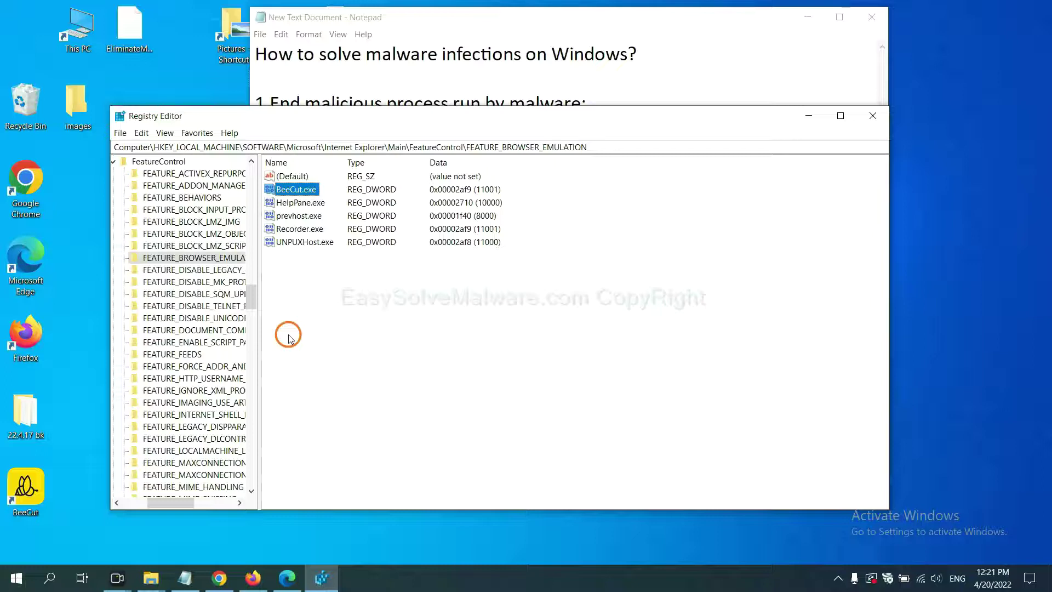
right_click(216, 260)
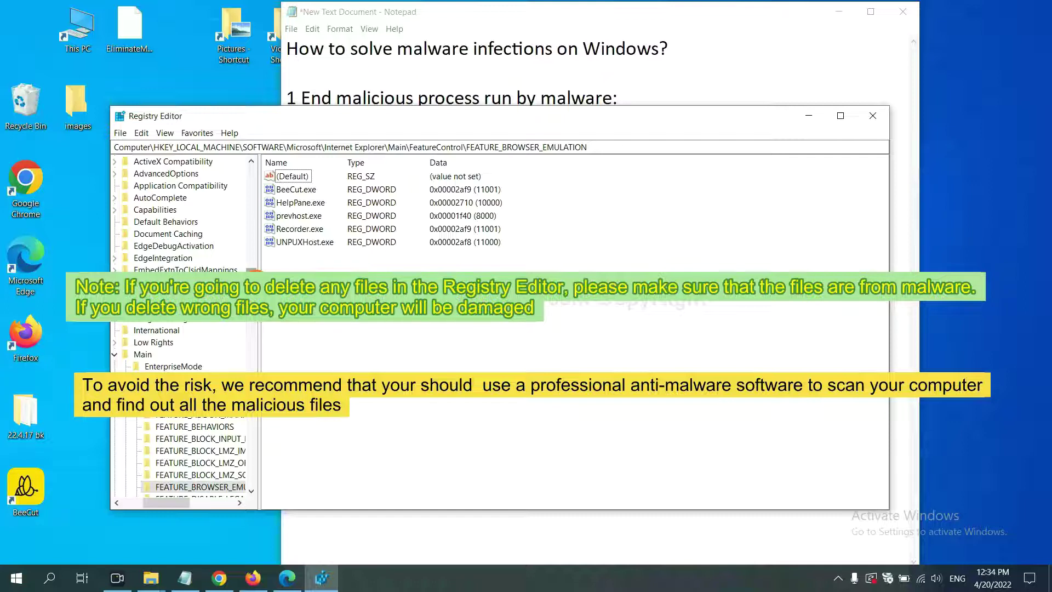
click(367, 337)
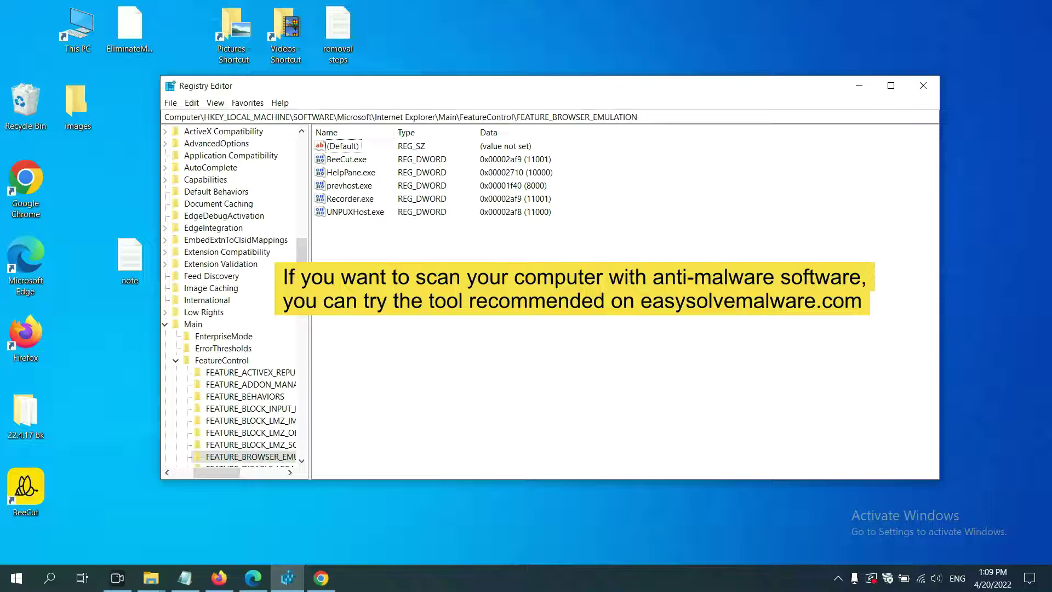
Step: Switch to Chrome to view the EasySolveMalware removal guide page
click(321, 578)
scroll(775, 346, down, 1)
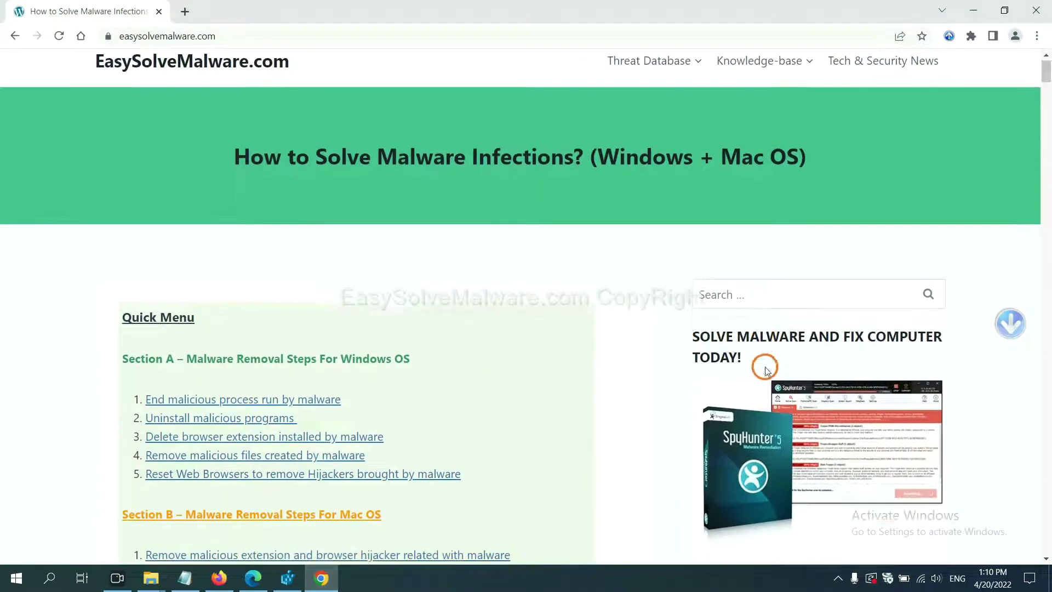
scroll(760, 384, up, 1)
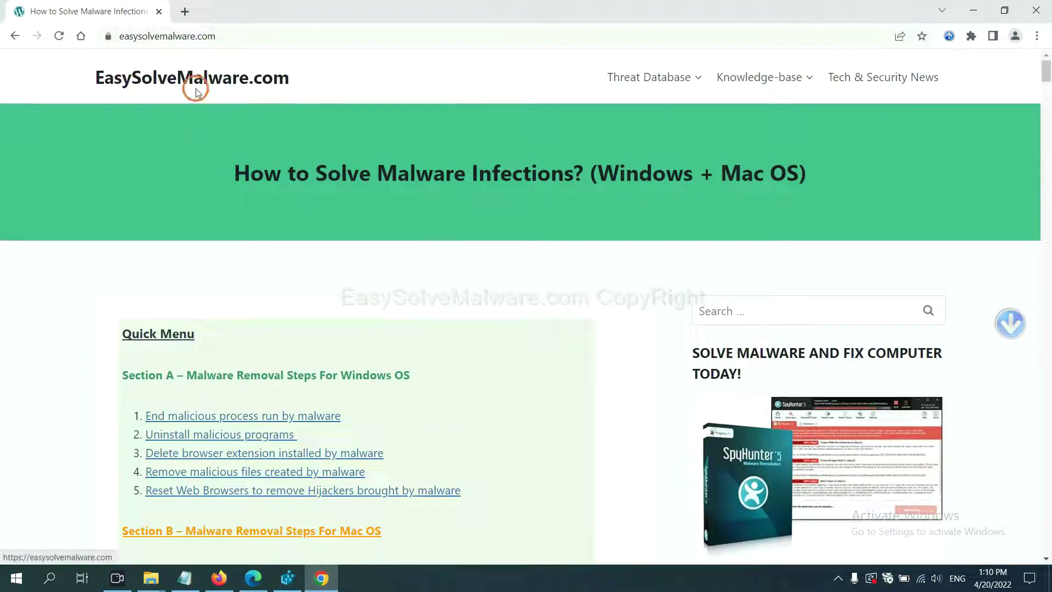
scroll(873, 406, down, 1)
scroll(876, 410, down, 1)
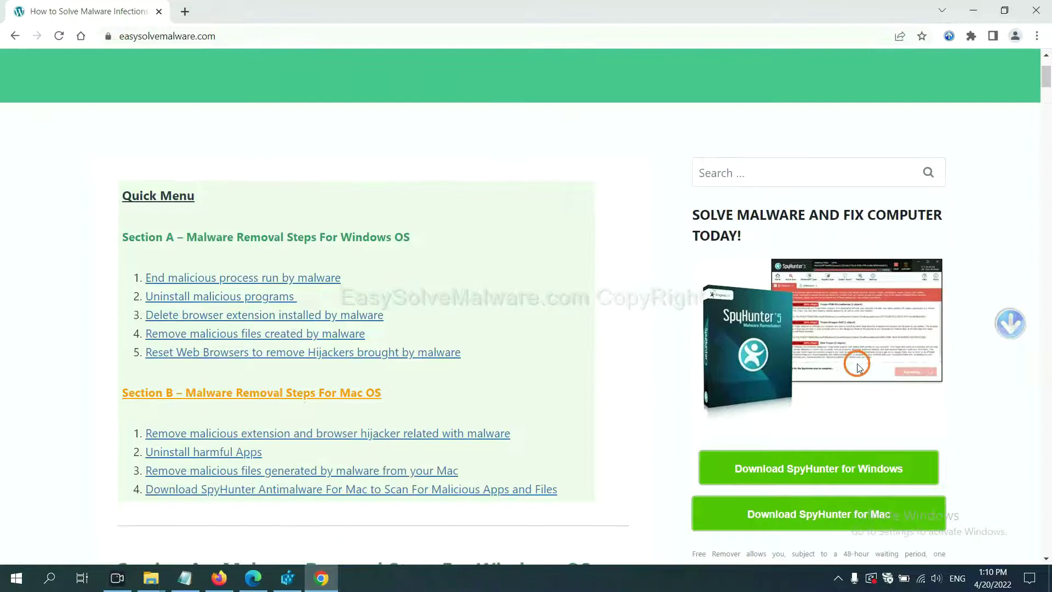
scroll(852, 364, down, 1)
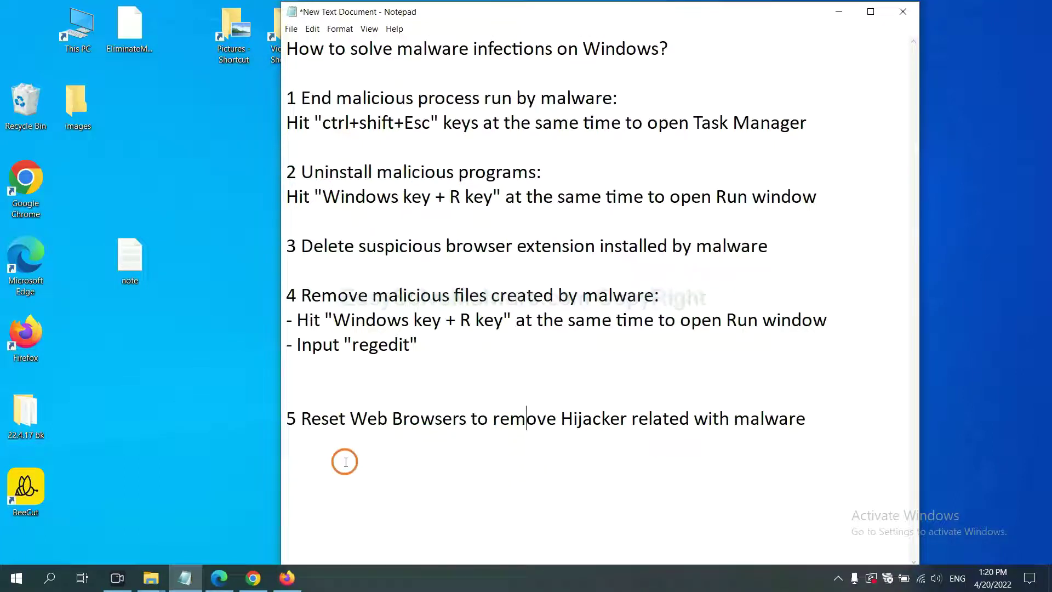
Step: Open Chrome's Settings and start 'Restore settings to their original defaults' to show the reset prompt
click(244, 582)
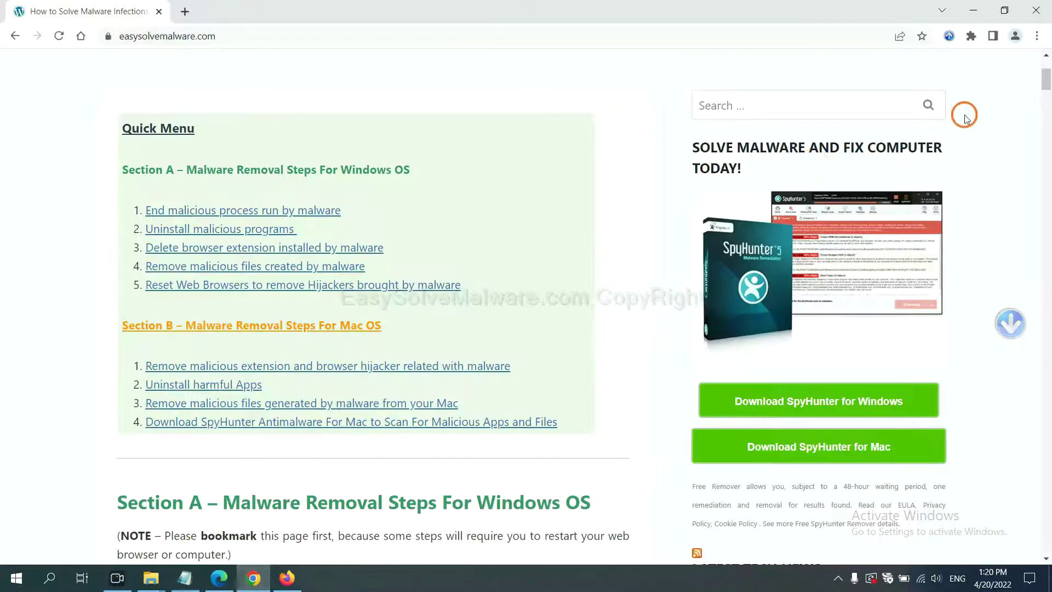
click(1038, 37)
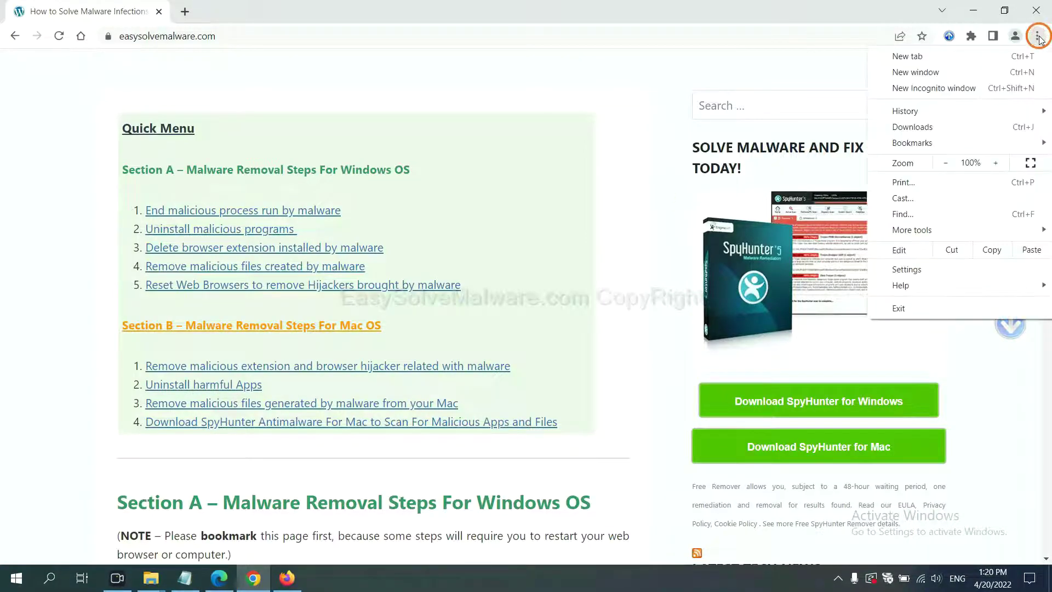
click(913, 269)
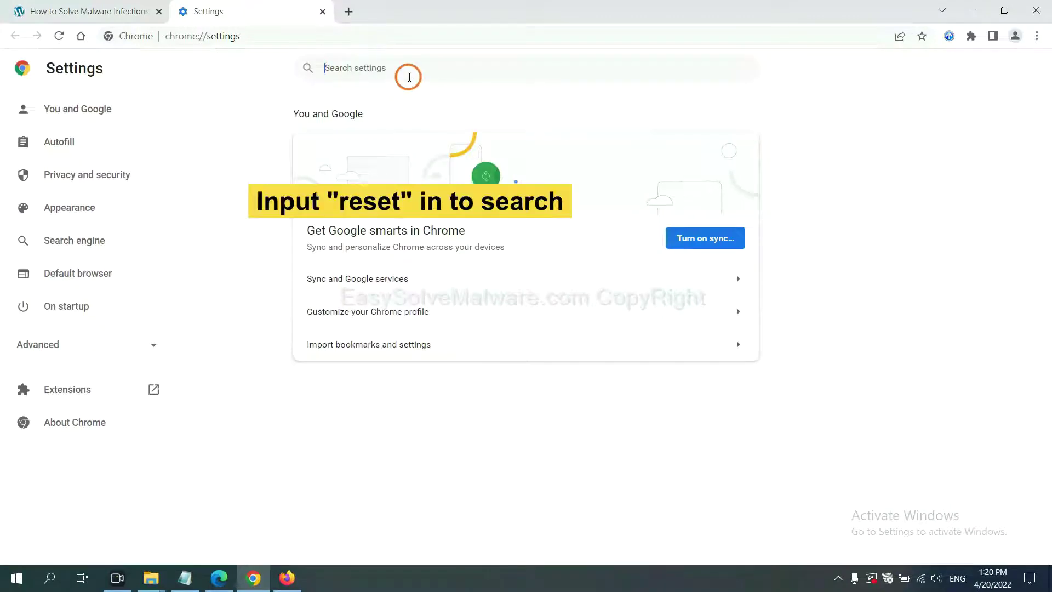
text(reset)
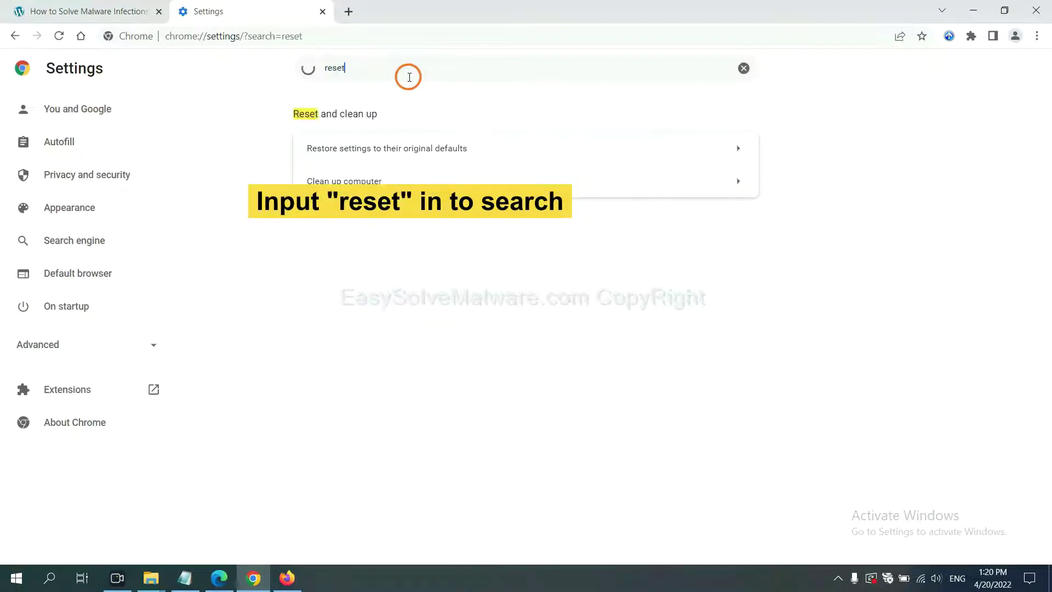
click(452, 150)
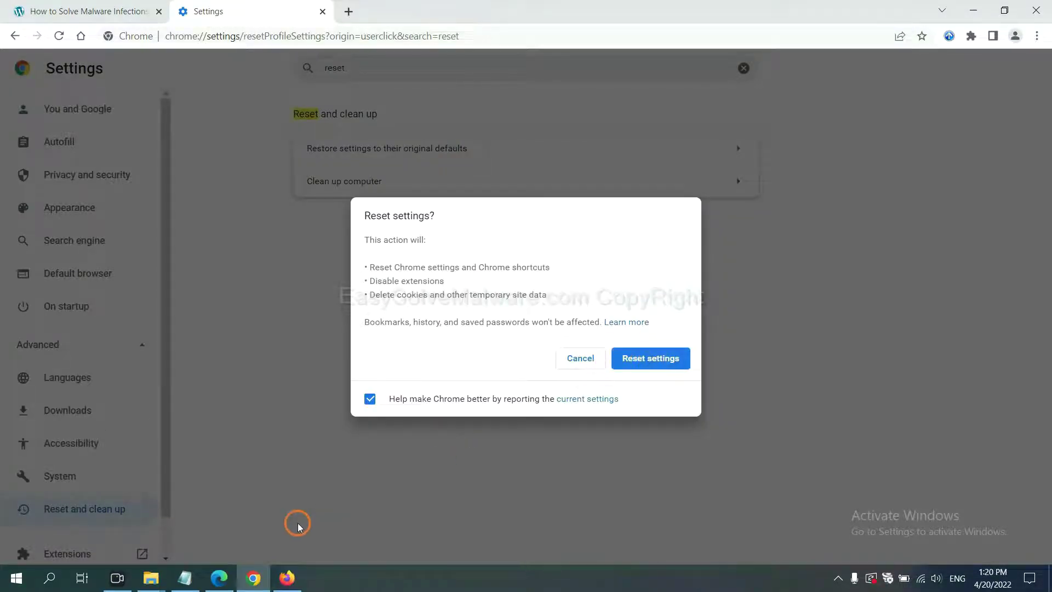
click(292, 576)
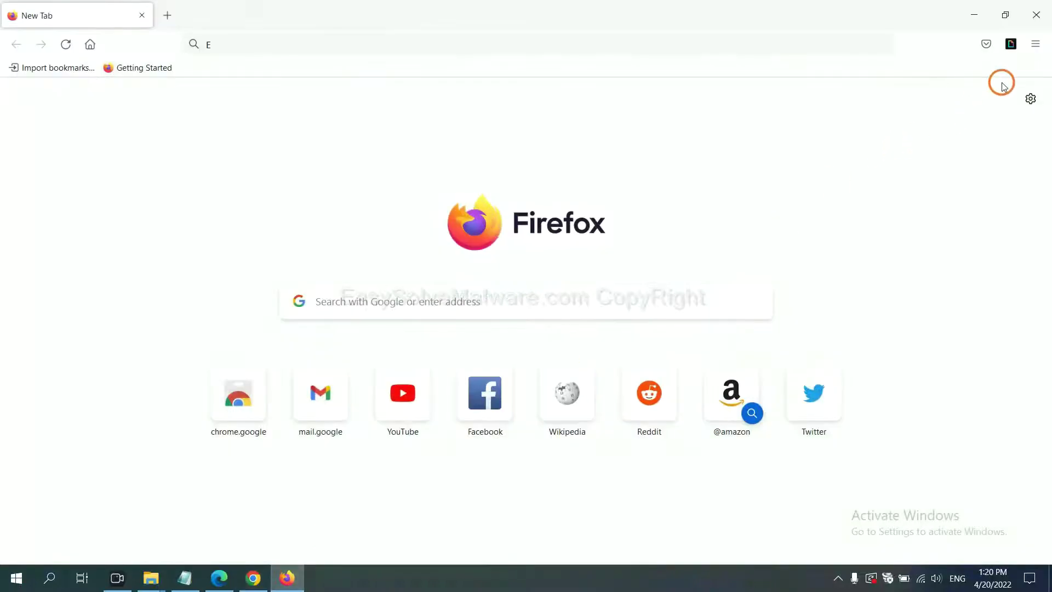
Step: Go to Firefox's Help troubleshooting information page and start 'Refresh Firefox…'
click(1035, 49)
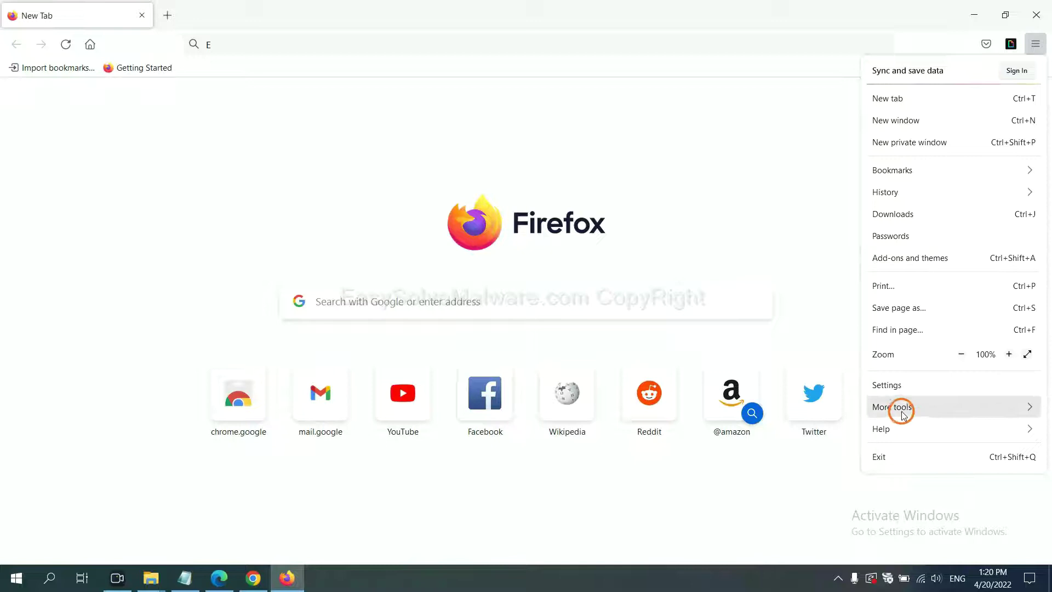
click(904, 428)
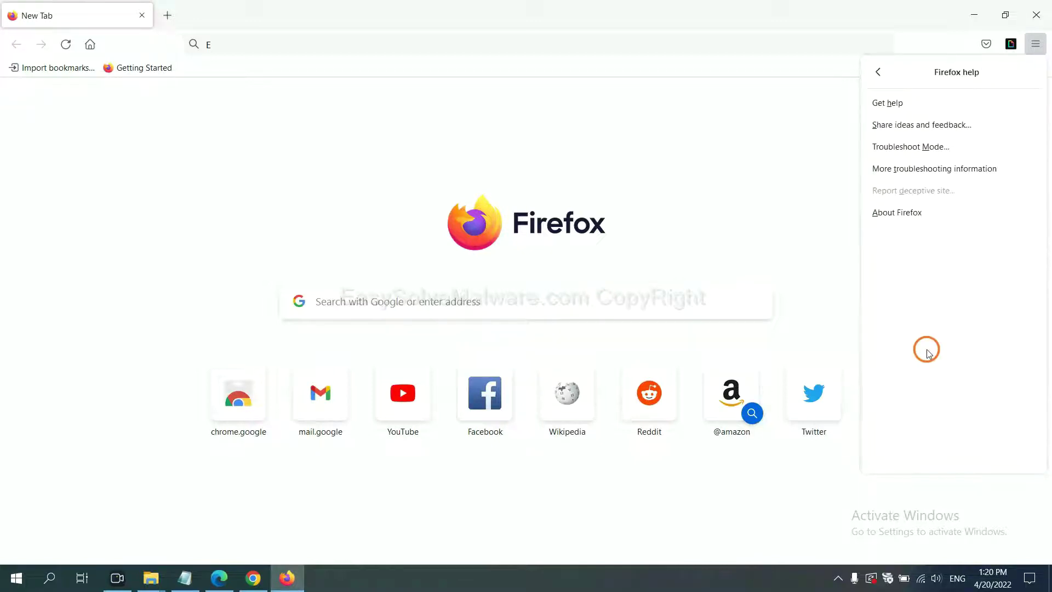
click(924, 173)
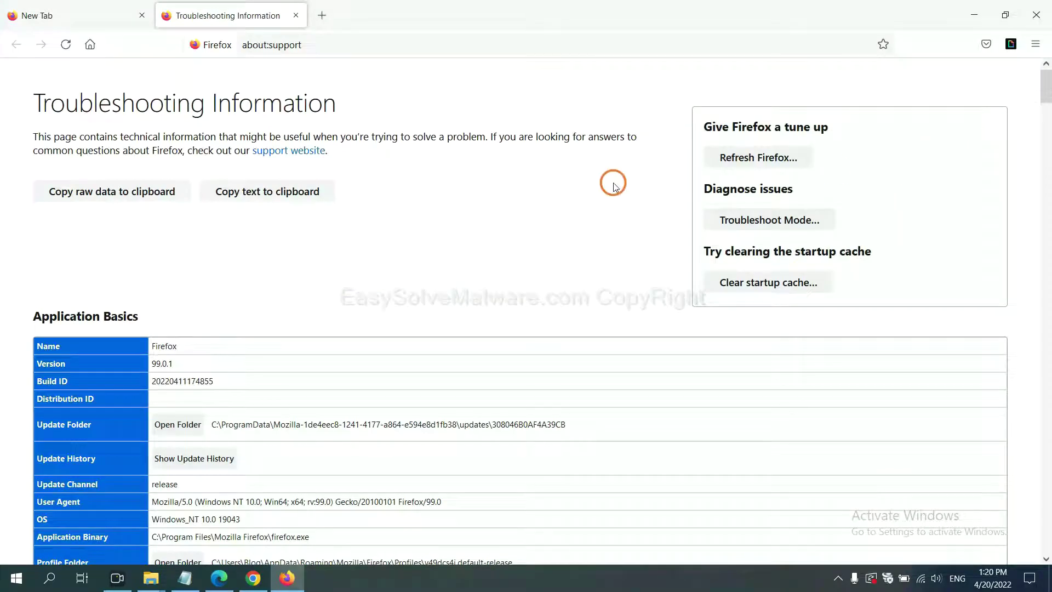
click(739, 158)
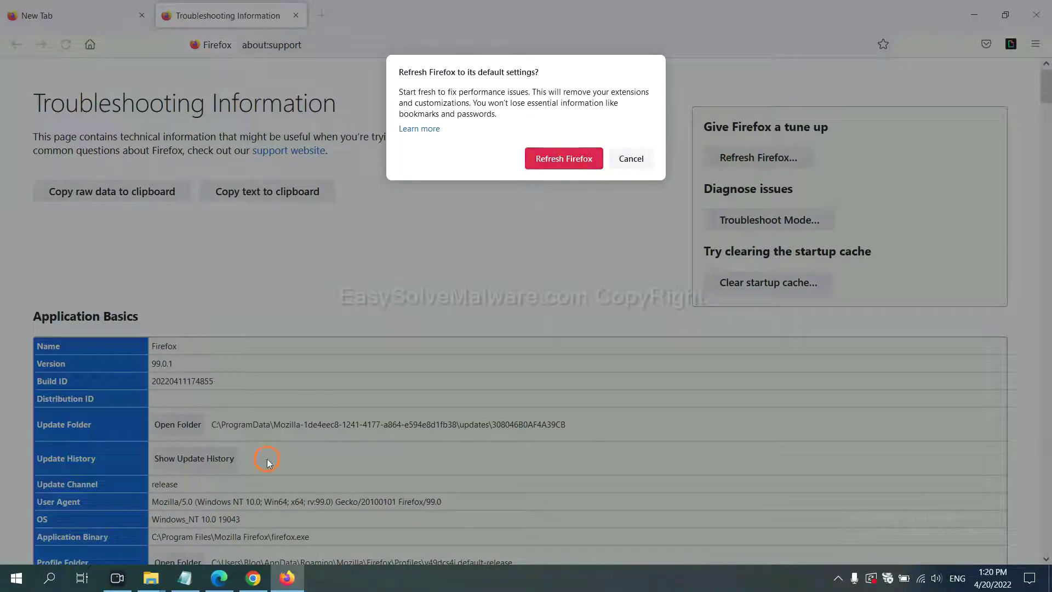
click(219, 580)
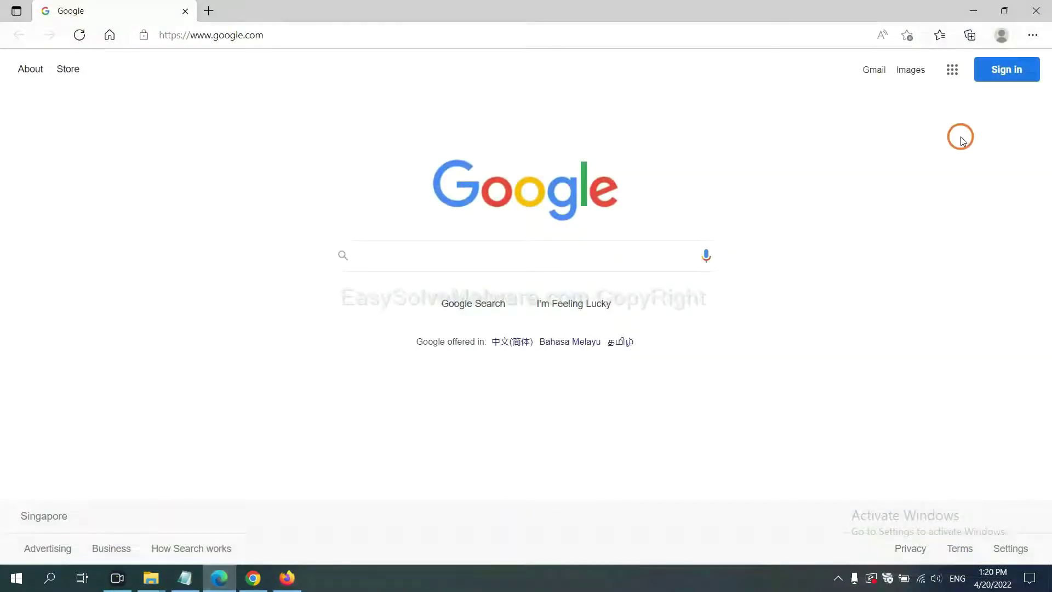
Step: Open Edge's Settings and start 'Restore settings to their default values'
click(1032, 36)
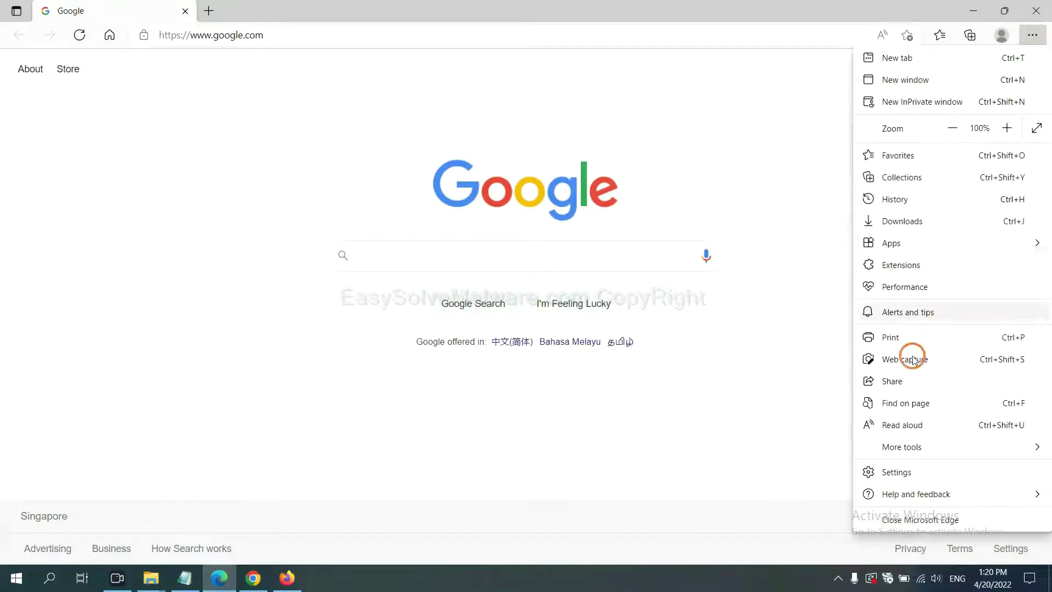
click(909, 474)
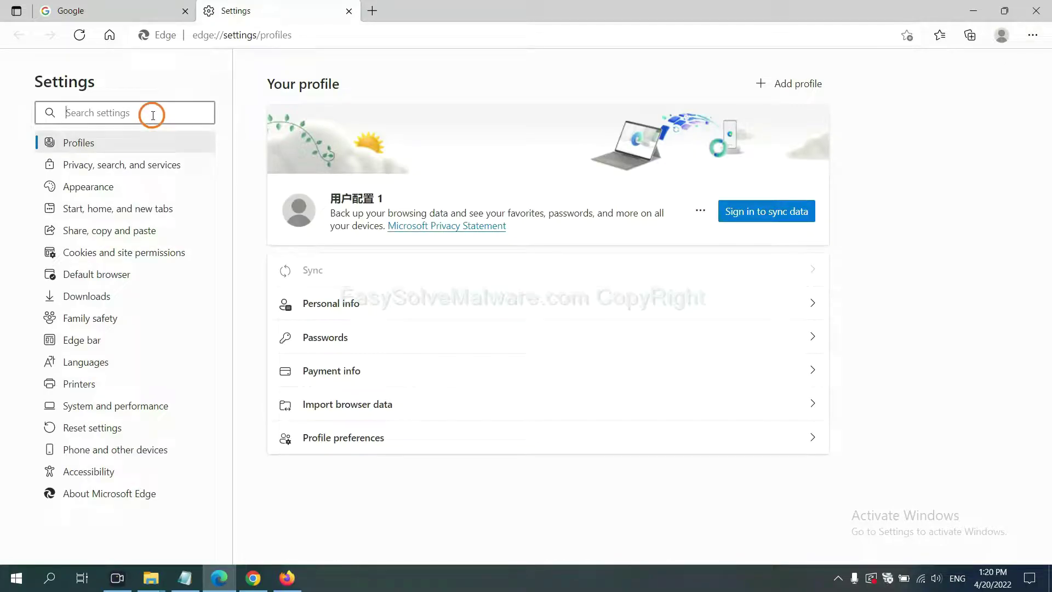
text(re)
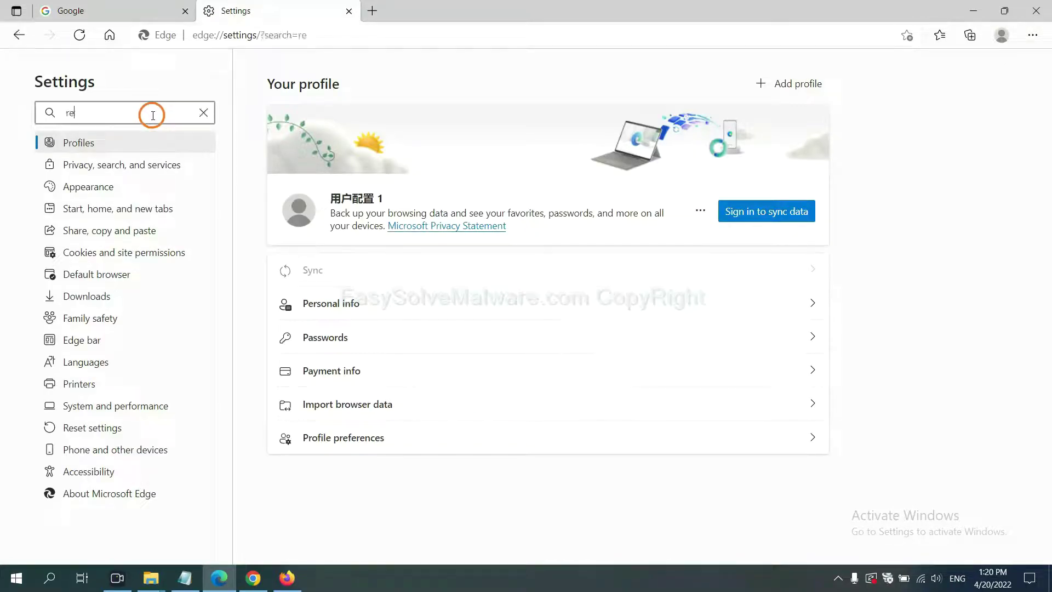
text(se)
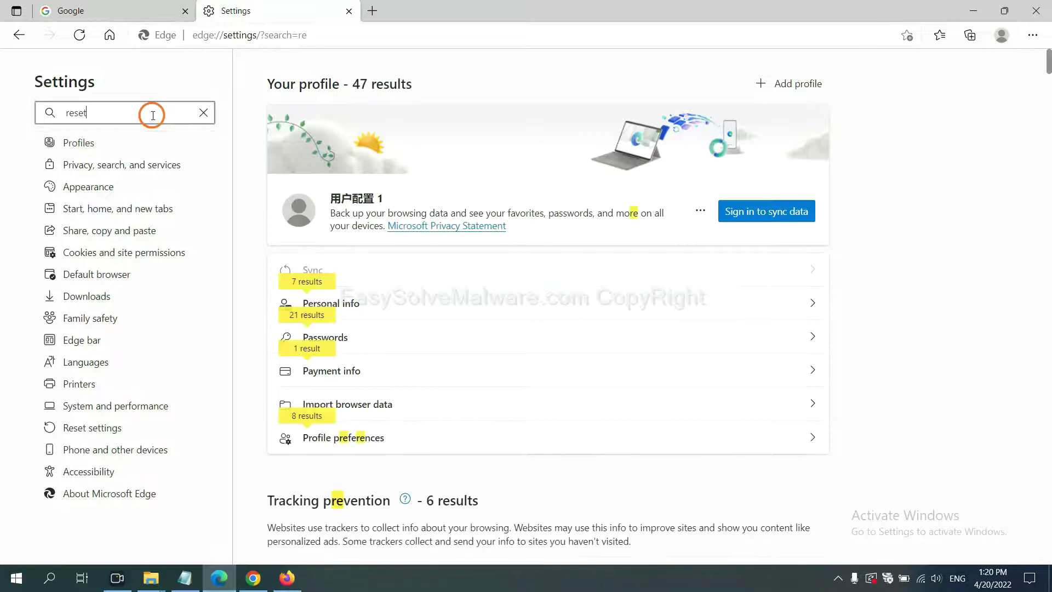
text(t)
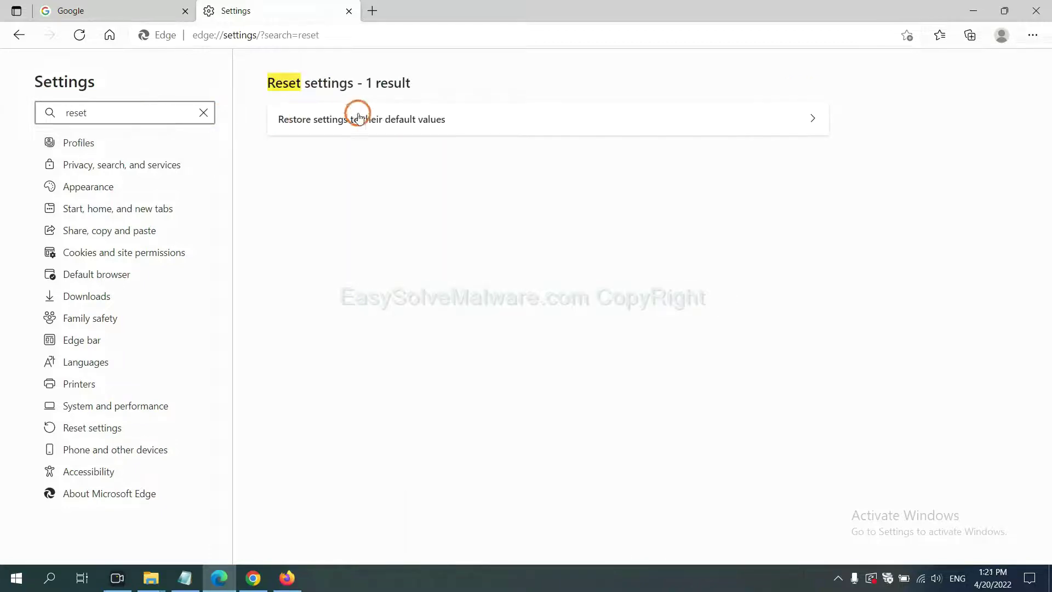
click(369, 117)
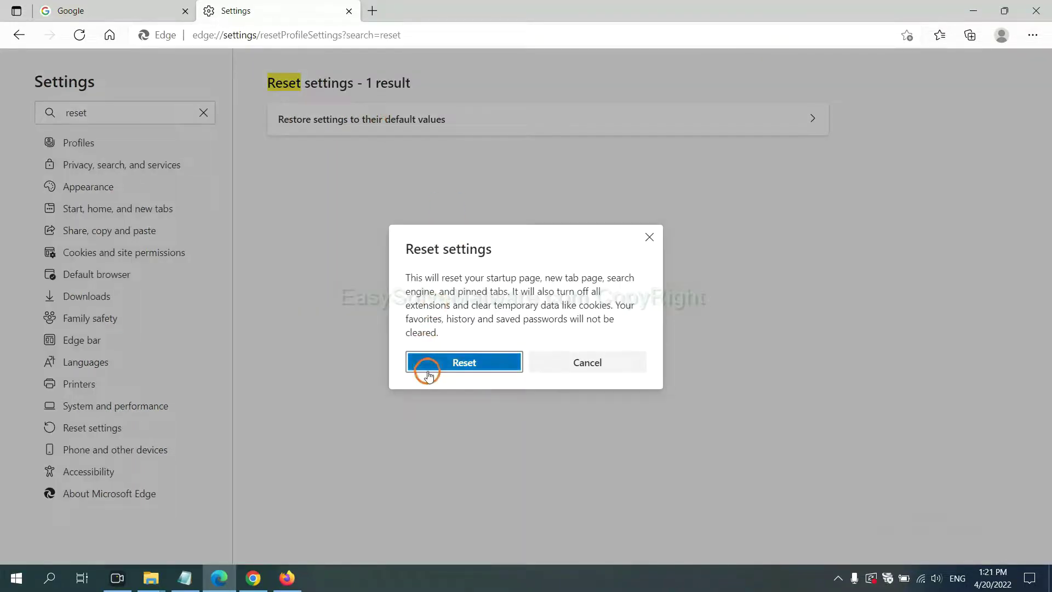